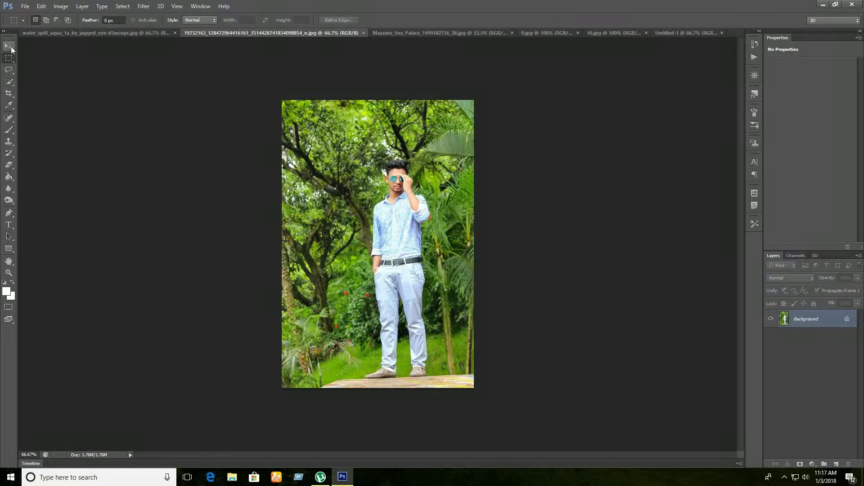
- Quick-select the man from his hair down through his legs and left shoe
{"action": "double_click", "coordinate": [8, 273]}
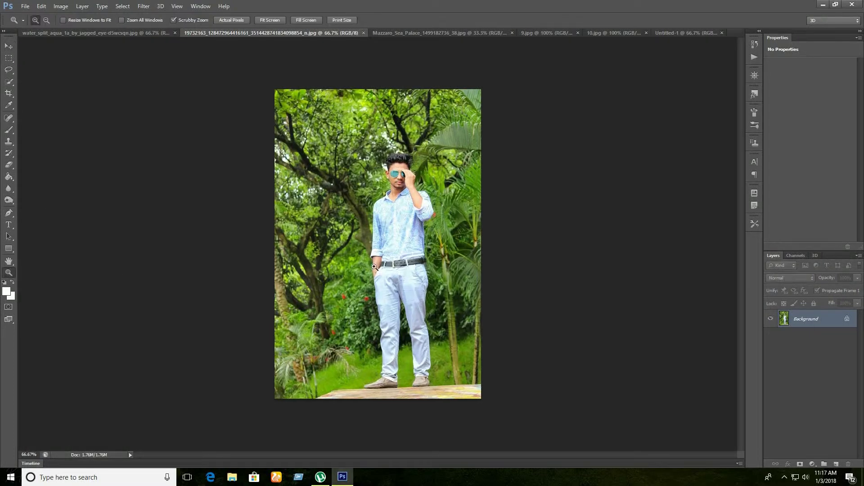
{"action": "left_click_drag", "start_coordinate": [741, 224], "coordinate": [741, 203]}
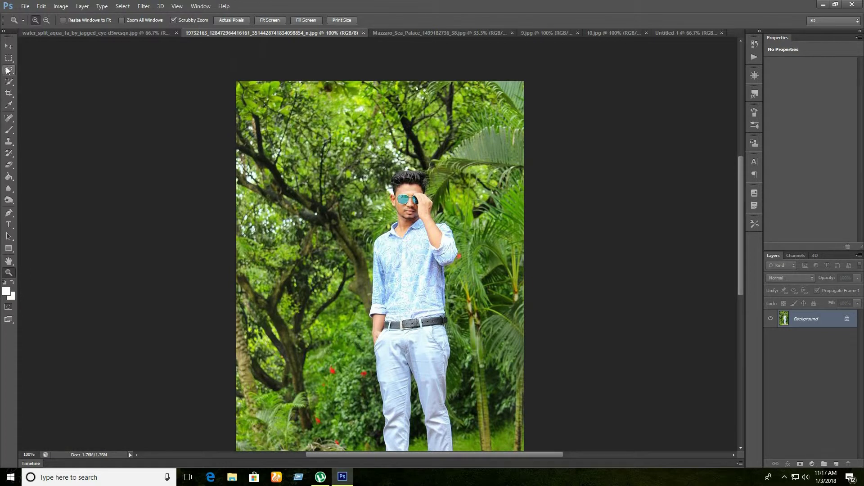
{"action": "left_click", "coordinate": [9, 82]}
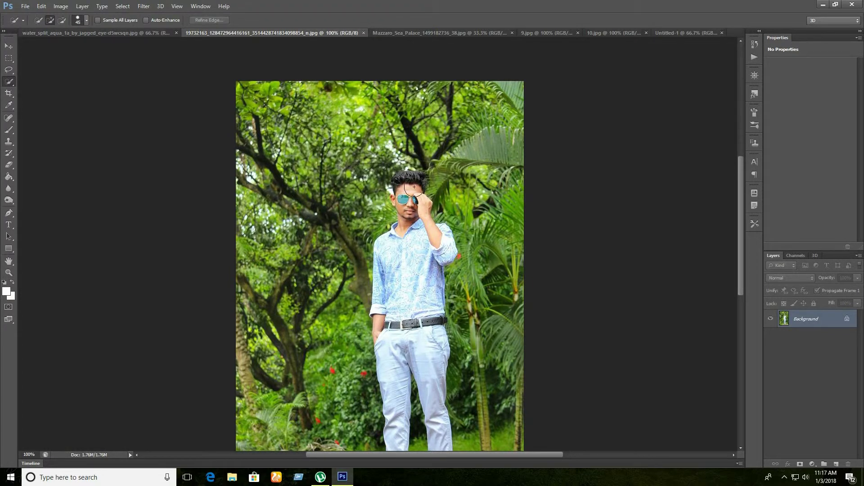
{"action": "mouse_move", "coordinate": [411, 181]}
{"action": "left_mouse_down"}
{"action": "mouse_move", "coordinate": [430, 170]}
{"action": "mouse_move", "coordinate": [416, 329]}
{"action": "left_mouse_up"}
{"action": "scroll", "coordinate": [416, 329], "scroll_direction": "down", "scroll_amount": 3}
{"action": "key", "text": "bracketleft"}
{"action": "mouse_move", "coordinate": [433, 252]}
{"action": "left_mouse_down"}
{"action": "mouse_move", "coordinate": [368, 344]}
{"action": "mouse_move", "coordinate": [396, 344]}
{"action": "left_mouse_up"}
{"action": "mouse_move", "coordinate": [432, 271]}
{"action": "left_mouse_down"}
{"action": "mouse_move", "coordinate": [439, 340]}
{"action": "mouse_move", "coordinate": [417, 254]}
{"action": "mouse_move", "coordinate": [427, 262]}
{"action": "left_mouse_up"}
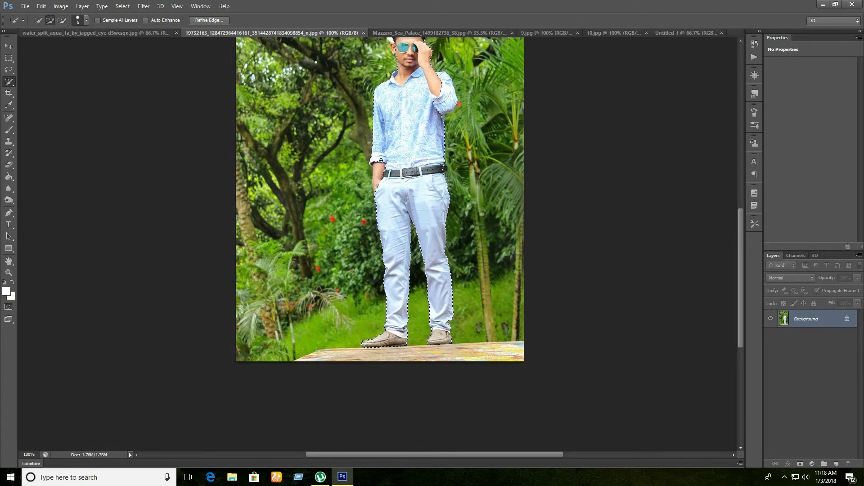
- At 200% zoom, fix the left shoe's selection edge, then copy the man to Layer 1
{"action": "scroll", "coordinate": [97, 206], "scroll_direction": "up", "scroll_amount": 3}
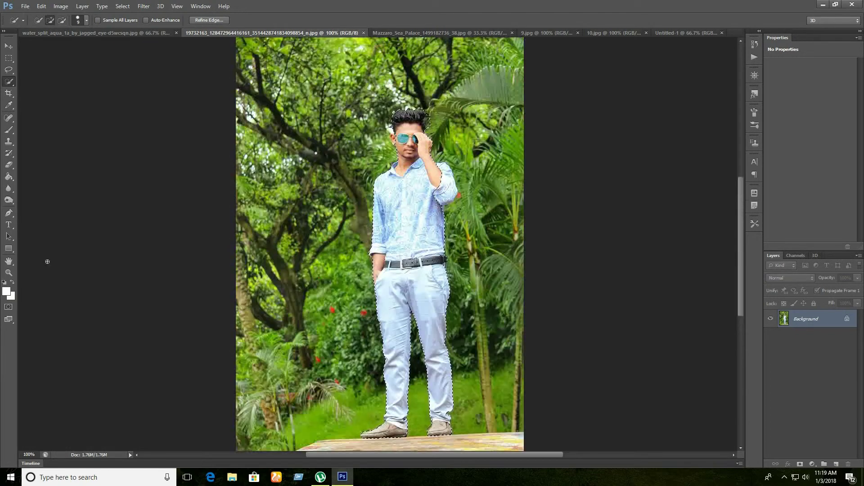
{"action": "key", "text": "z"}
{"action": "key", "text": "ctrl+plus"}
{"action": "left_click", "coordinate": [10, 82]}
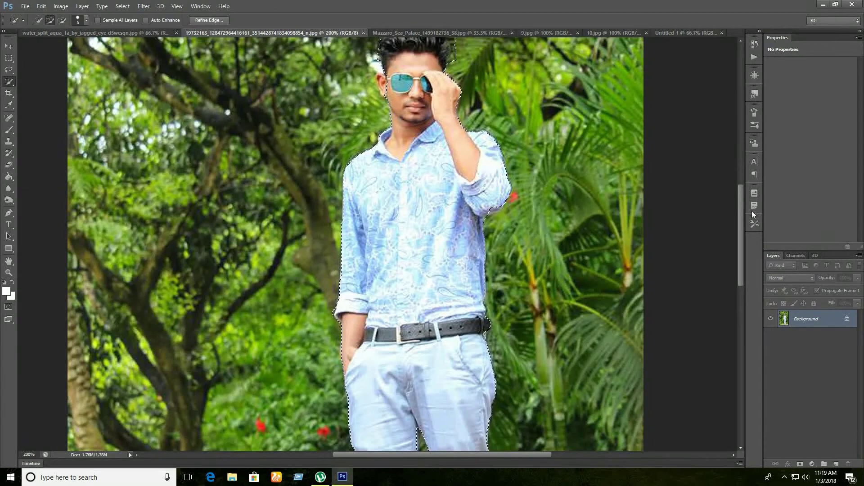
{"action": "scroll", "coordinate": [433, 147], "scroll_direction": "up", "scroll_amount": 3}
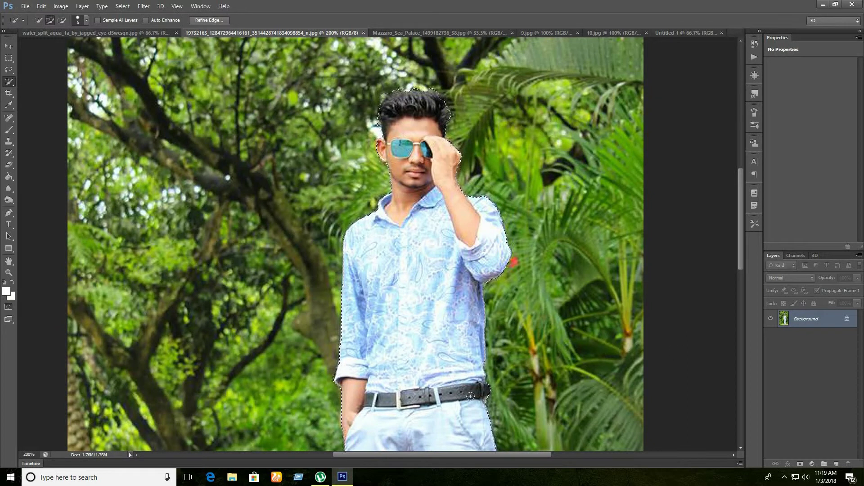
{"action": "left_click_drag", "start_coordinate": [737, 216], "coordinate": [736, 300]}
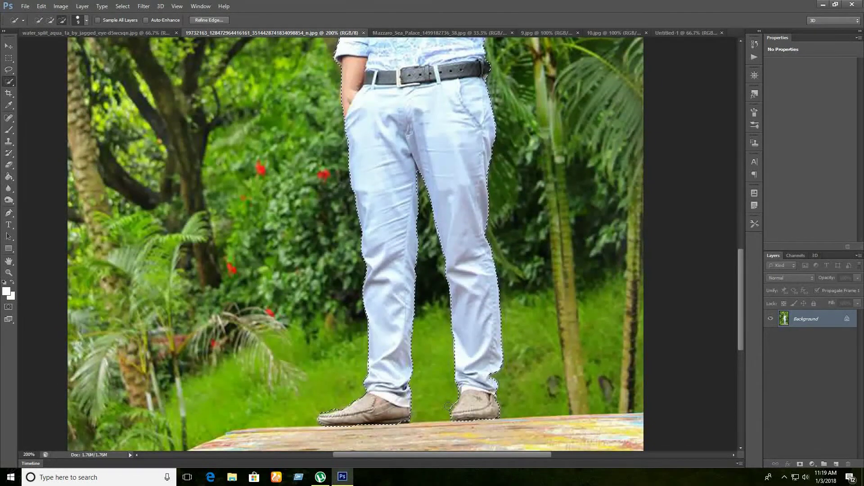
{"action": "left_click_drag", "start_coordinate": [386, 410], "coordinate": [405, 417]}
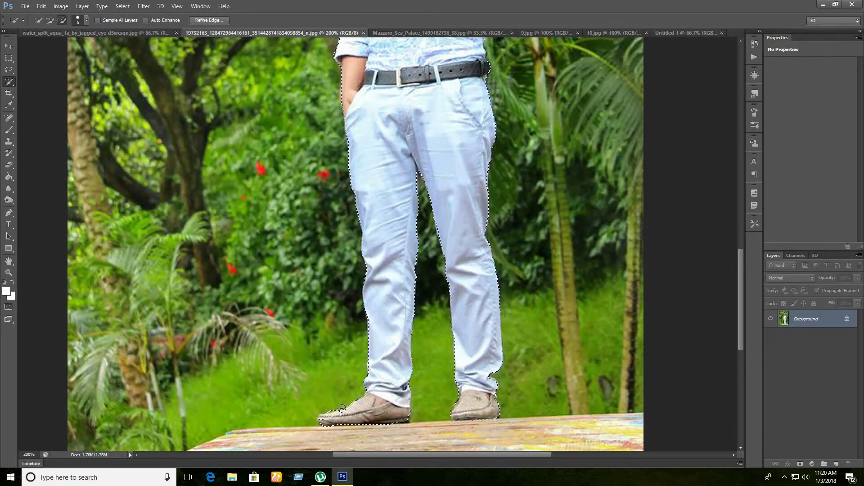
{"action": "key", "text": "ctrl+j"}
{"action": "key", "text": "ctrl+0"}
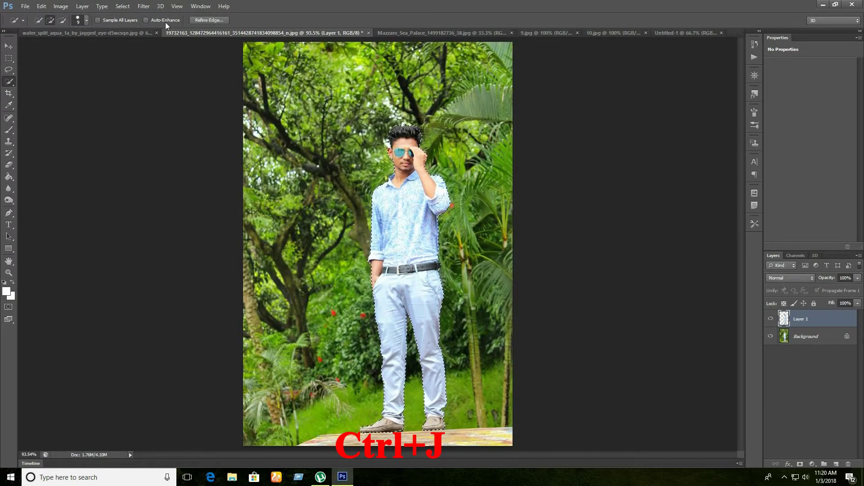
- In Refine Edge, paint the hair edge and raise Contrast, Smooth and Shift Edge
{"action": "left_click", "coordinate": [198, 20]}
{"action": "left_click_drag", "start_coordinate": [392, 132], "coordinate": [429, 170]}
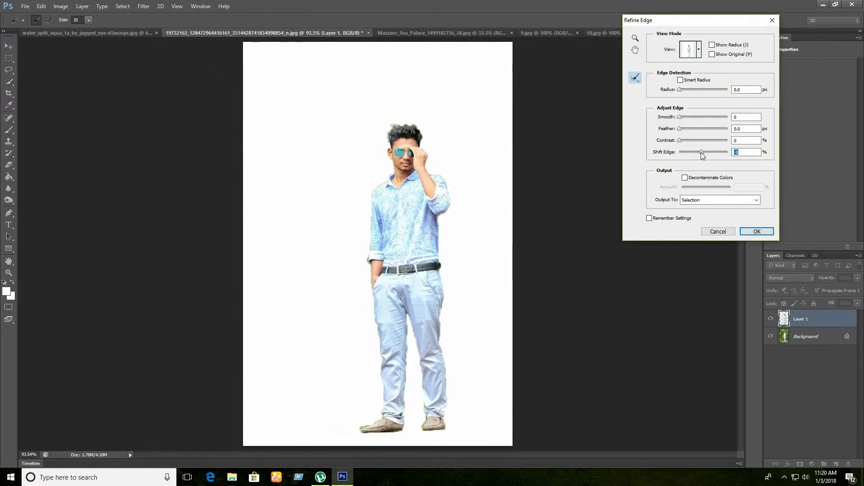
{"action": "mouse_move", "coordinate": [701, 153]}
{"action": "left_mouse_down"}
{"action": "mouse_move", "coordinate": [697, 141]}
{"action": "mouse_move", "coordinate": [707, 154]}
{"action": "left_mouse_up"}
{"action": "left_click", "coordinate": [690, 140]}
{"action": "left_click", "coordinate": [697, 152]}
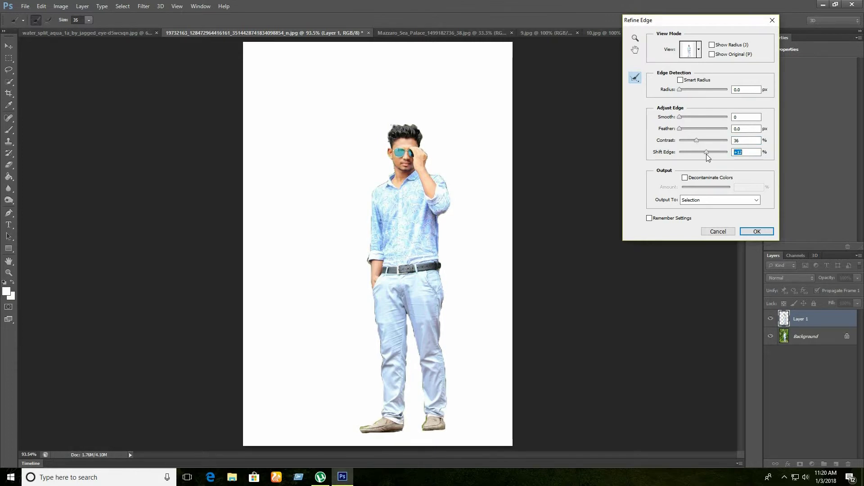
{"action": "left_click", "coordinate": [686, 117]}
{"action": "left_click", "coordinate": [680, 130]}
{"action": "left_click_drag", "start_coordinate": [686, 118], "coordinate": [696, 119]}
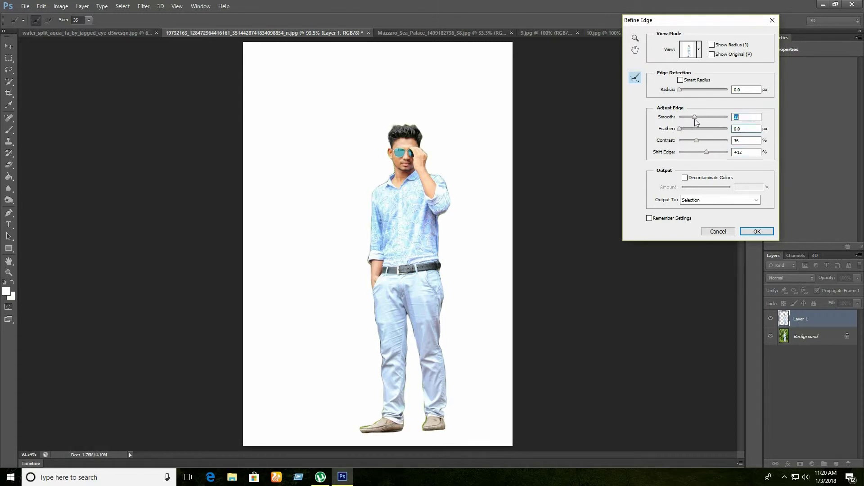
- Accept the refined selection and drag the man toward the Untitled-1 document
{"action": "left_click", "coordinate": [757, 231]}
{"action": "key", "text": "v"}
{"action": "mouse_move", "coordinate": [413, 222]}
{"action": "left_mouse_down"}
{"action": "mouse_move", "coordinate": [444, 206]}
{"action": "mouse_move", "coordinate": [131, 72]}
{"action": "left_mouse_up"}
- Cancel the New document dialog and nudge the man slightly right on Untitled-1
{"action": "left_click", "coordinate": [25, 6]}
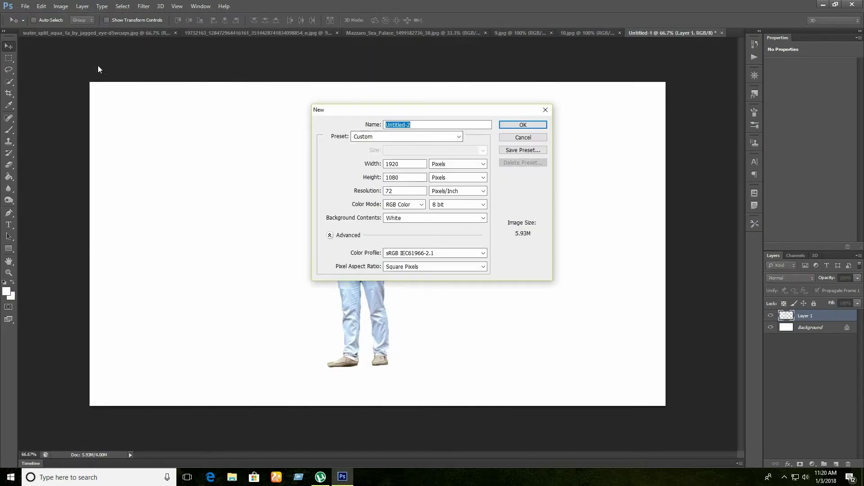
{"action": "left_click", "coordinate": [399, 192]}
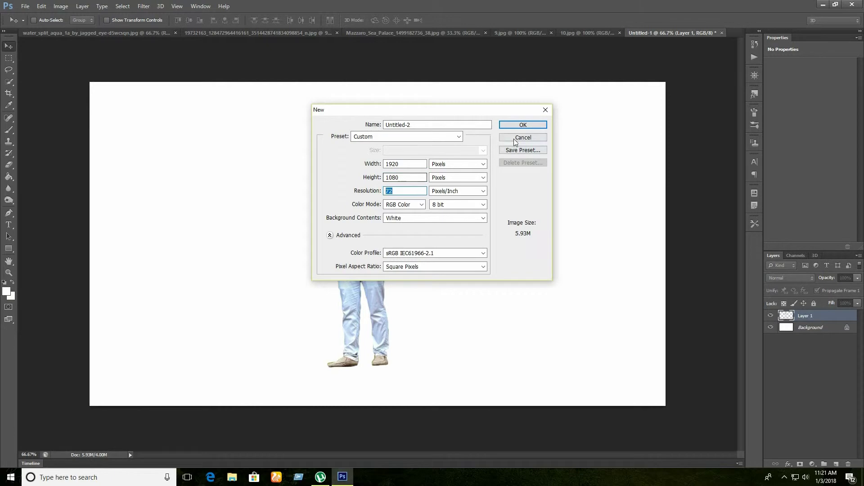
{"action": "left_click", "coordinate": [515, 138]}
{"action": "left_click_drag", "start_coordinate": [377, 218], "coordinate": [390, 221]}
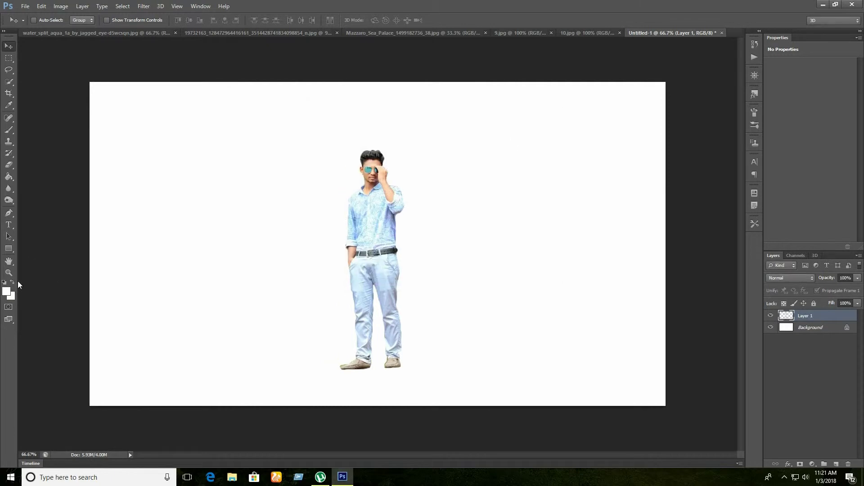
- Zoom in and erase the stray fringe pixels around the man's legs and shoes
{"action": "key", "text": "z"}
{"action": "left_click", "coordinate": [264, 299]}
{"action": "left_click", "coordinate": [264, 299]}
{"action": "left_click_drag", "start_coordinate": [740, 284], "coordinate": [741, 342]}
{"action": "key", "text": "e"}
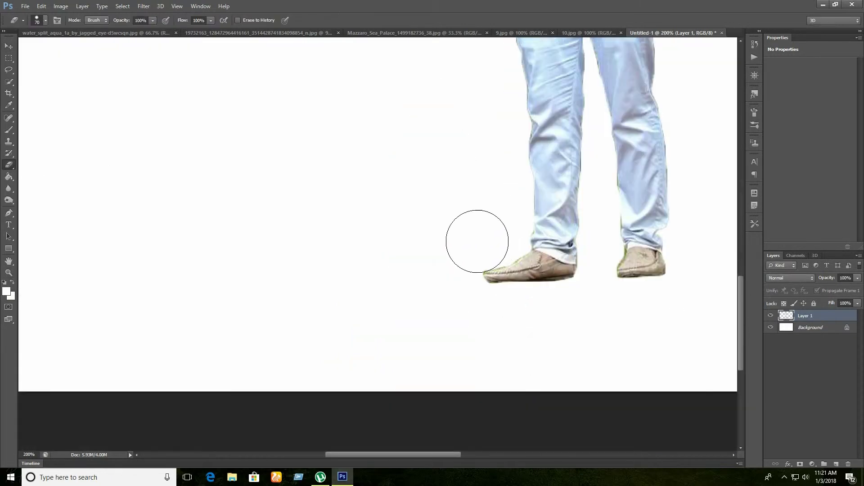
{"action": "key", "text": "["}
{"action": "key", "text": "["}
{"action": "key", "text": "["}
{"action": "key", "text": "bracketleft"}
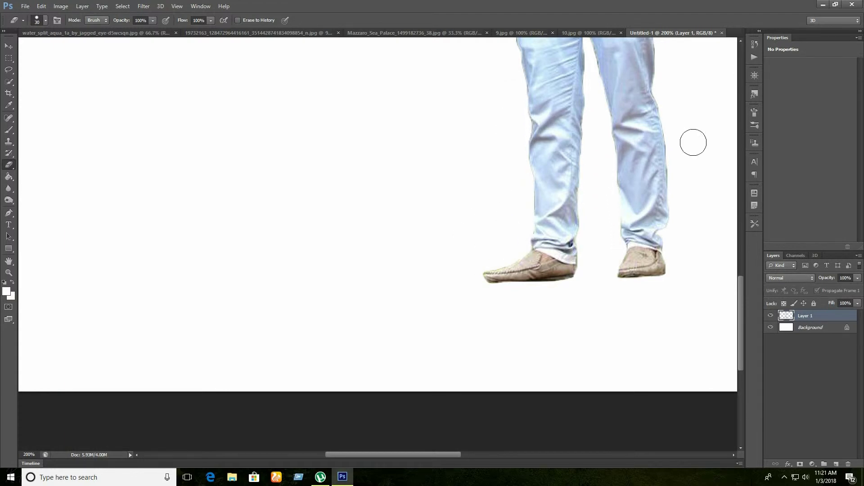
{"action": "scroll", "coordinate": [590, 350], "scroll_direction": "up", "scroll_amount": 3}
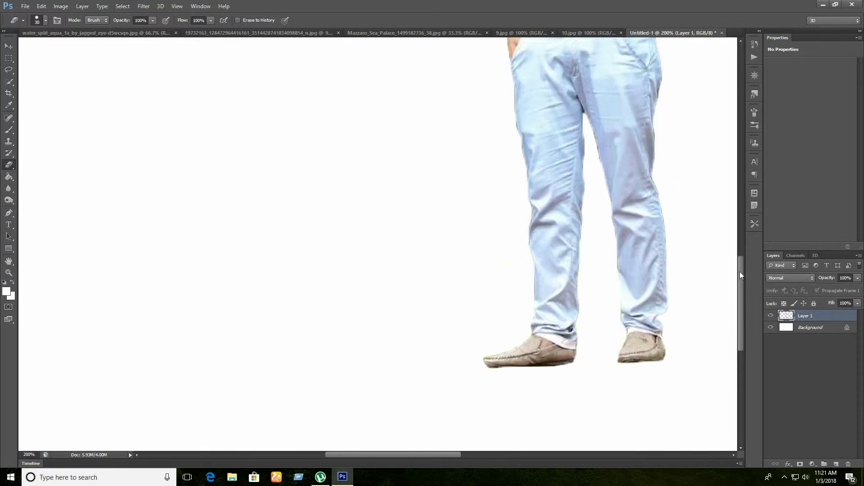
{"action": "left_click", "coordinate": [740, 252]}
{"action": "scroll", "coordinate": [489, 319], "scroll_direction": "down", "scroll_amount": 4}
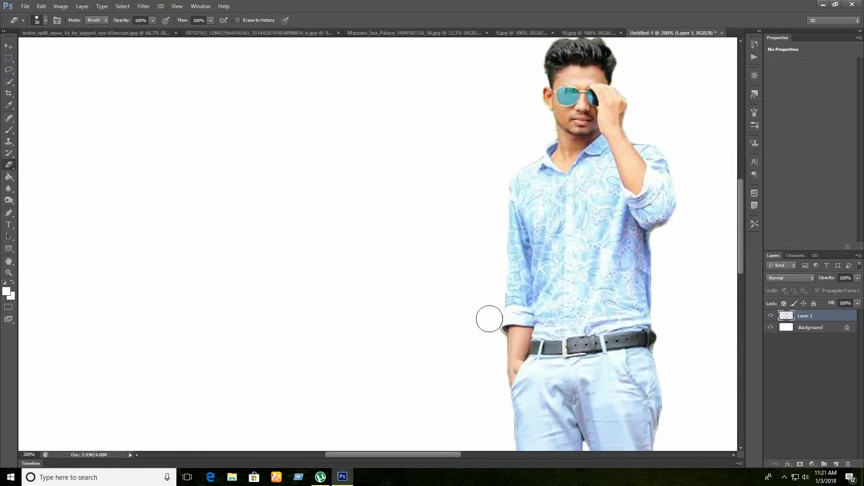
{"action": "key", "text": "ctrl+0"}
{"action": "left_click", "coordinate": [8, 46]}
- Marquee the wave band in the sea photo and drop it over the man's middle
{"action": "left_click", "coordinate": [120, 32]}
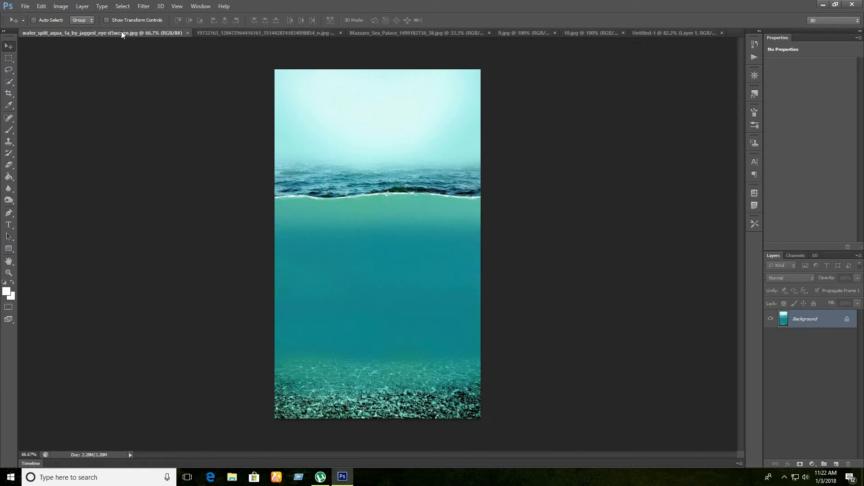
{"action": "left_click", "coordinate": [9, 60]}
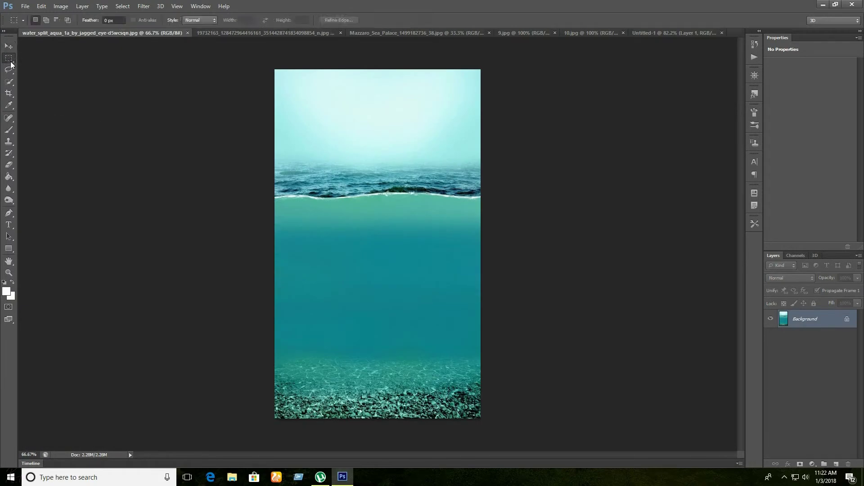
{"action": "left_click_drag", "start_coordinate": [274, 171], "coordinate": [481, 213]}
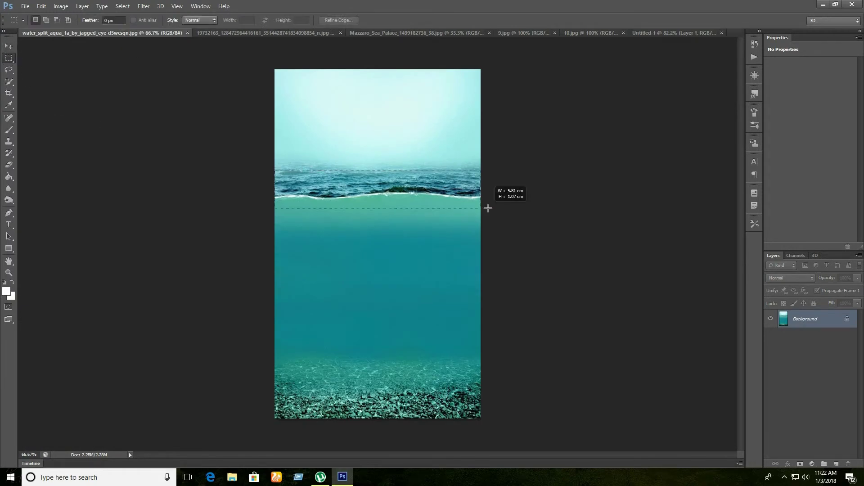
{"action": "key", "text": "v"}
{"action": "left_click_drag", "start_coordinate": [419, 178], "coordinate": [670, 30]}
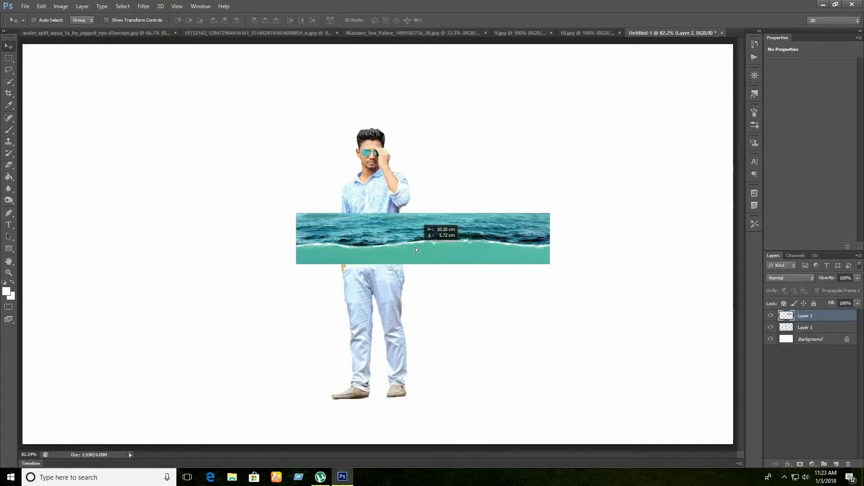
{"action": "left_click_drag", "start_coordinate": [669, 31], "coordinate": [378, 252]}
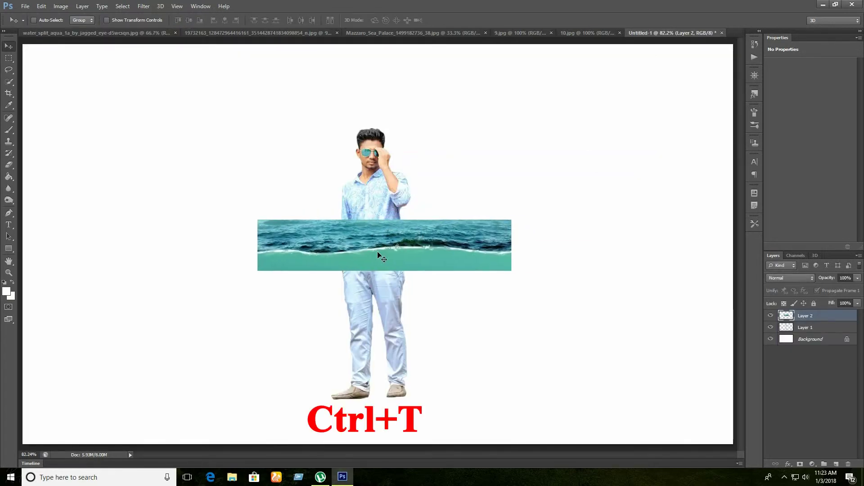
- Stretch the wave band, Layer 2, edge to edge and taller around the man's waist
{"action": "key", "text": "ctrl+t"}
{"action": "left_click_drag", "start_coordinate": [511, 245], "coordinate": [734, 245]}
{"action": "left_click_drag", "start_coordinate": [258, 245], "coordinate": [23, 246]}
{"action": "left_click_drag", "start_coordinate": [379, 270], "coordinate": [375, 303]}
{"action": "left_click_drag", "start_coordinate": [378, 220], "coordinate": [379, 215]}
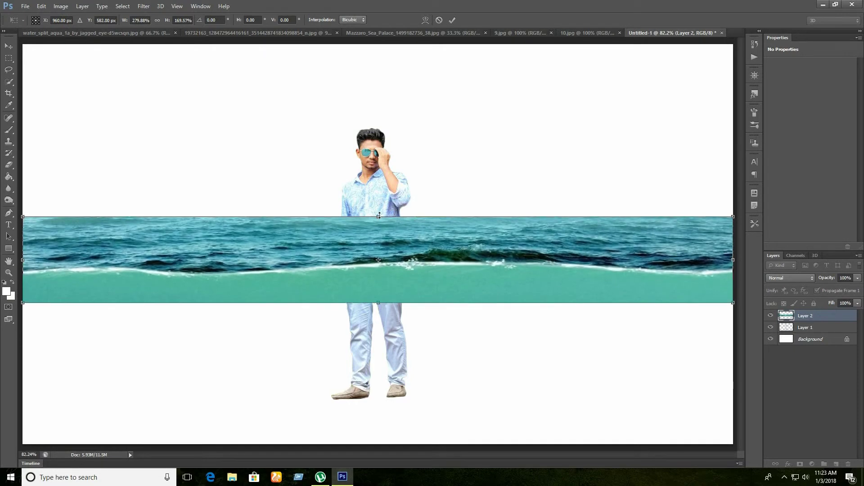
{"action": "left_click", "coordinate": [453, 21]}
{"action": "left_click", "coordinate": [238, 32]}
- Polygonal-lasso the pool photo's wooden deck strip and move it into the composite
{"action": "left_click", "coordinate": [411, 32]}
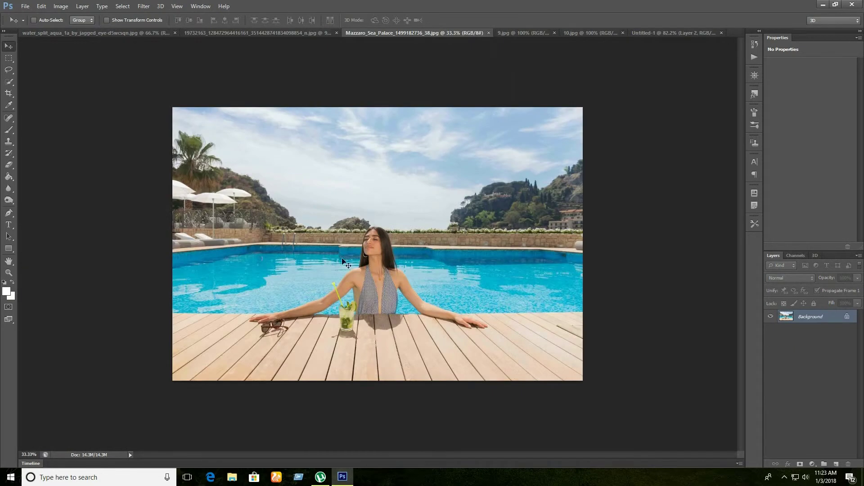
{"action": "left_click", "coordinate": [7, 71]}
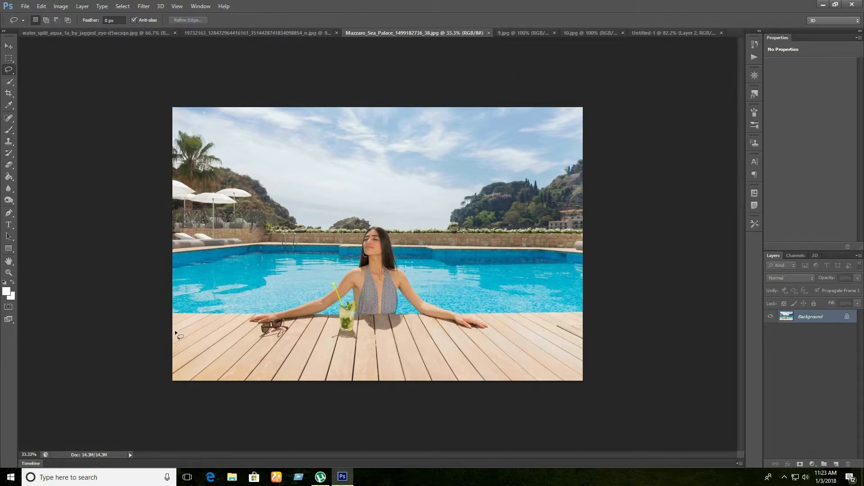
{"action": "right_click", "coordinate": [13, 69]}
{"action": "left_click", "coordinate": [33, 78]}
{"action": "left_click", "coordinate": [173, 339]}
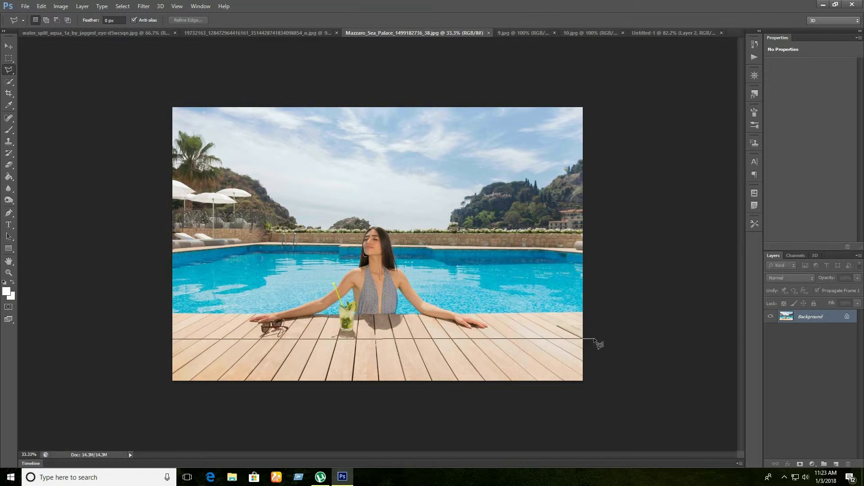
{"action": "left_click", "coordinate": [584, 382]}
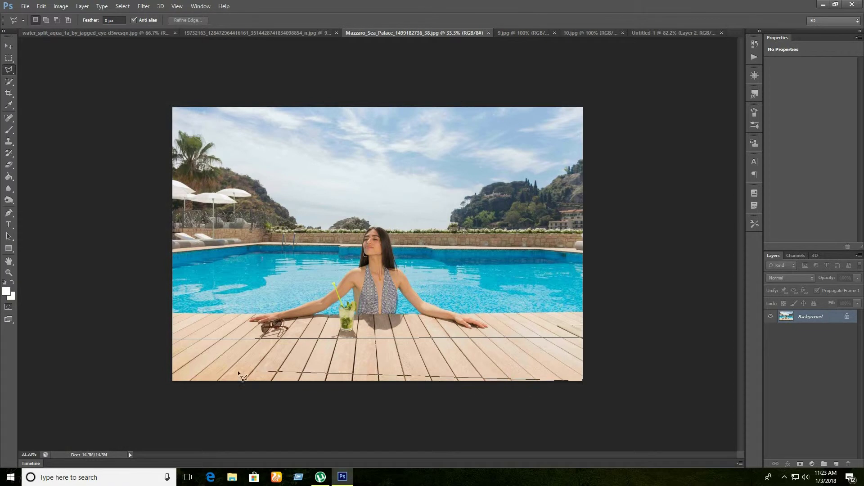
{"action": "left_click", "coordinate": [174, 340]}
{"action": "left_click", "coordinate": [9, 46]}
{"action": "mouse_move", "coordinate": [322, 345]}
{"action": "left_mouse_down"}
{"action": "mouse_move", "coordinate": [287, 335]}
{"action": "mouse_move", "coordinate": [386, 355]}
{"action": "mouse_move", "coordinate": [399, 379]}
{"action": "left_mouse_up"}
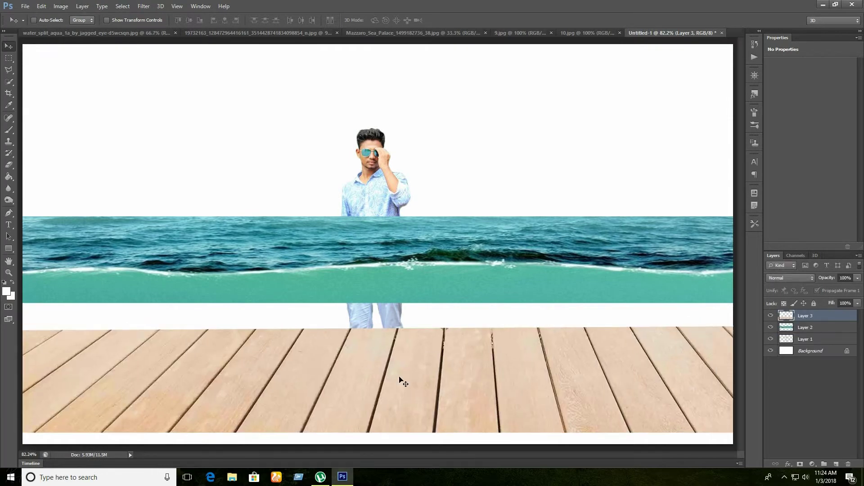
- Fit the deck, Layer 3, across the canvas bottom and put the man above the sea
{"action": "key", "text": "ctrl+t"}
{"action": "key", "text": "ctrl+0"}
{"action": "left_click_drag", "start_coordinate": [730, 289], "coordinate": [577, 332]}
{"action": "left_click_drag", "start_coordinate": [158, 340], "coordinate": [178, 341]}
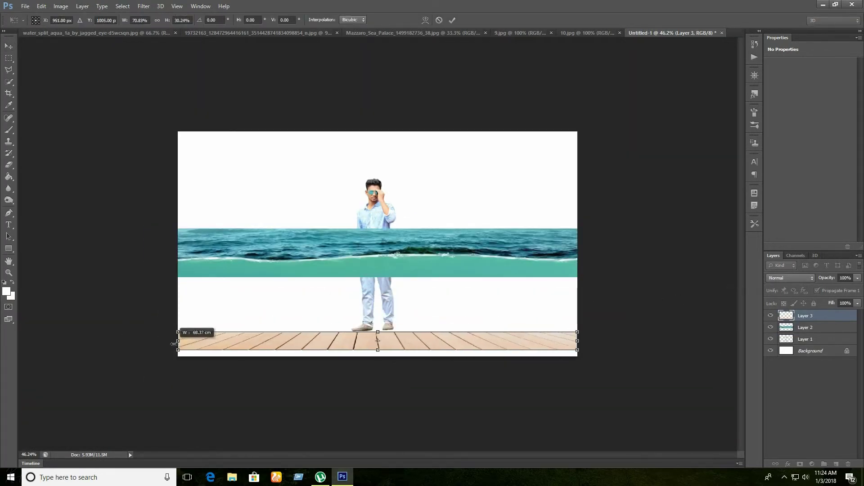
{"action": "left_click_drag", "start_coordinate": [377, 350], "coordinate": [378, 326]}
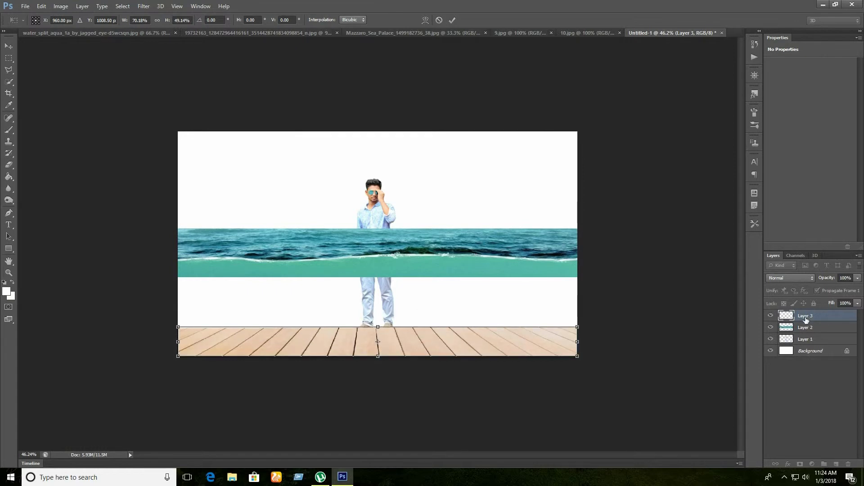
{"action": "left_click", "coordinate": [453, 20]}
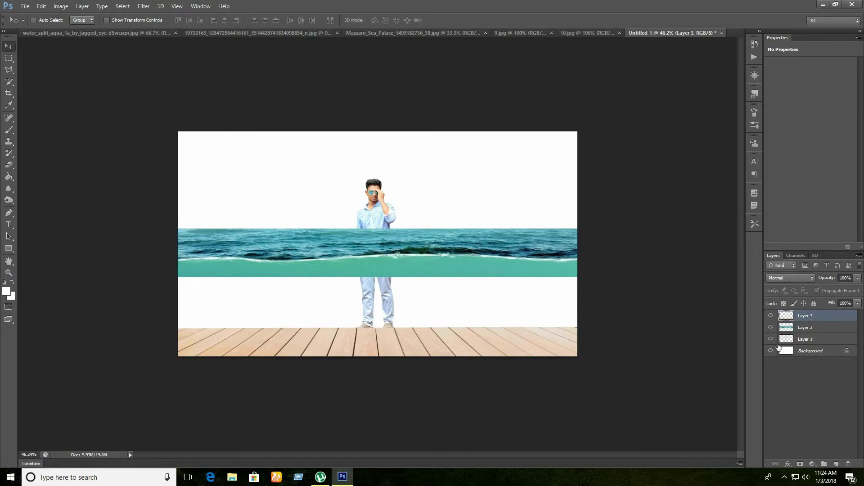
{"action": "left_click_drag", "start_coordinate": [805, 339], "coordinate": [805, 315]}
{"action": "left_click_drag", "start_coordinate": [374, 257], "coordinate": [373, 272]}
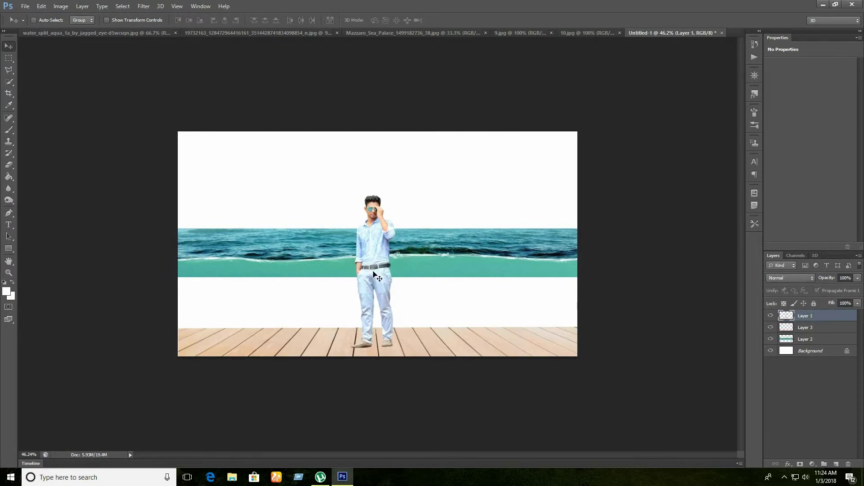
- Shift and slightly shorten the wave band, then add an empty Layer 5 above the man
{"action": "double_click", "coordinate": [9, 272]}
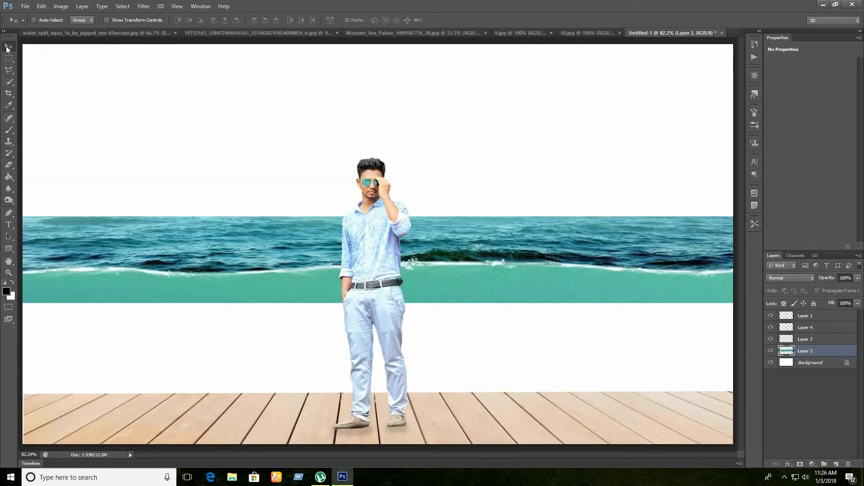
{"action": "left_click_drag", "start_coordinate": [260, 247], "coordinate": [259, 228]}
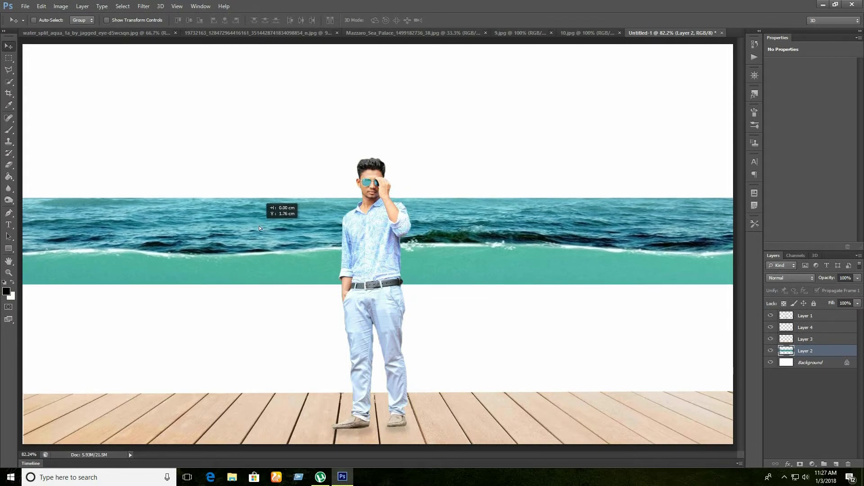
{"action": "key", "text": "ctrl+t"}
{"action": "left_click_drag", "start_coordinate": [379, 284], "coordinate": [378, 280]}
{"action": "left_click_drag", "start_coordinate": [445, 220], "coordinate": [445, 251]}
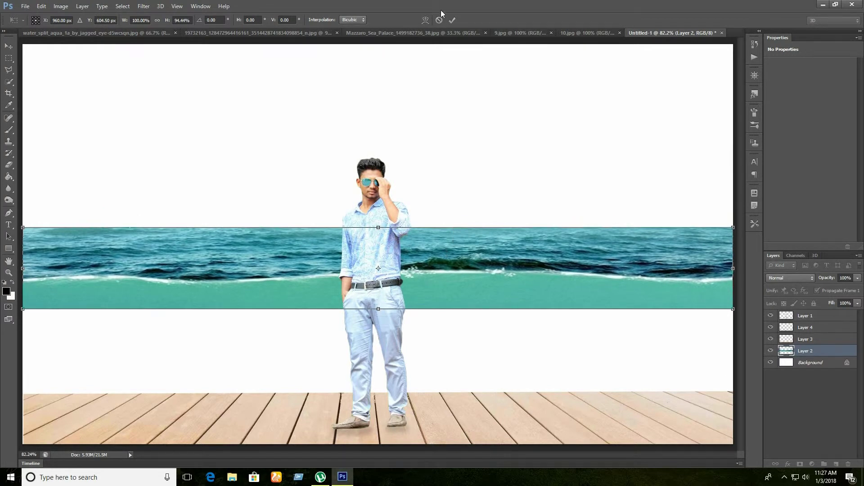
{"action": "left_click", "coordinate": [454, 20]}
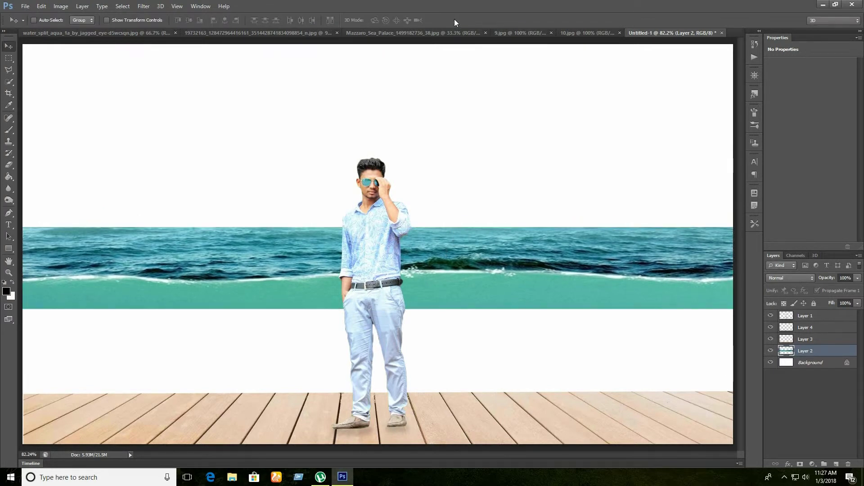
{"action": "left_click", "coordinate": [843, 316]}
{"action": "left_click", "coordinate": [835, 463]}
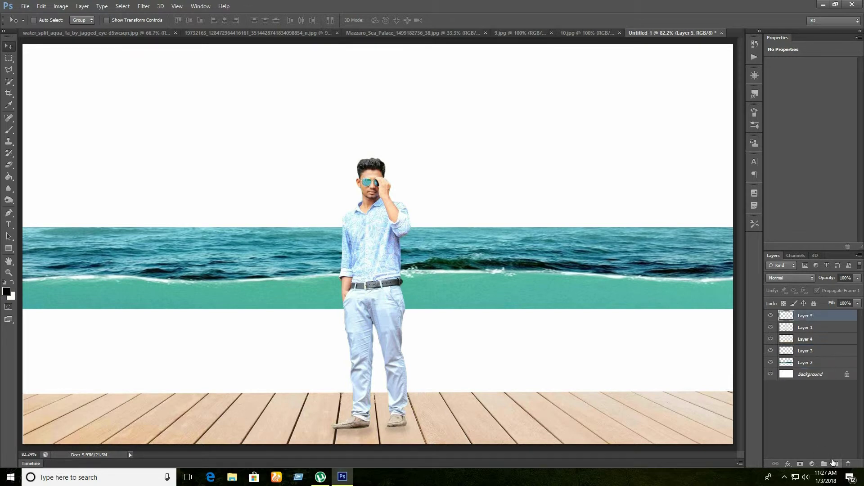
- Fill everything below the waterline with a sea-teal Solid Color layer at 54% opacity
{"action": "left_click", "coordinate": [9, 60]}
{"action": "left_click_drag", "start_coordinate": [21, 265], "coordinate": [741, 448]}
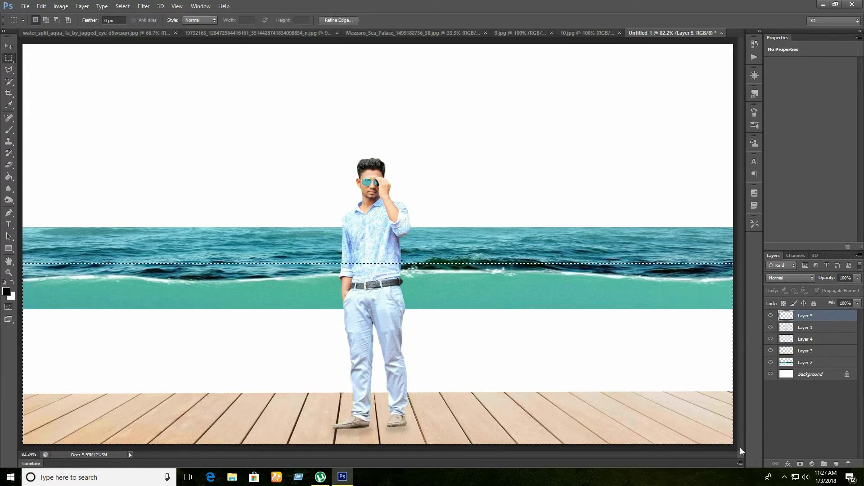
{"action": "left_click", "coordinate": [813, 465]}
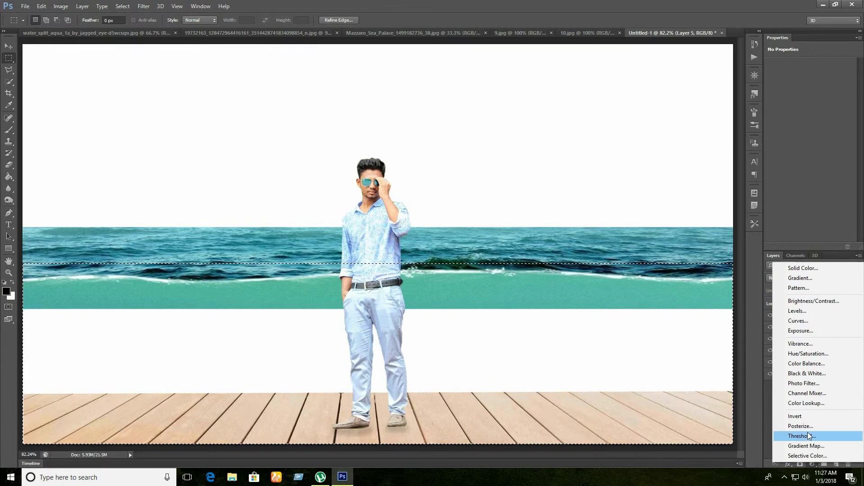
{"action": "left_click", "coordinate": [817, 269]}
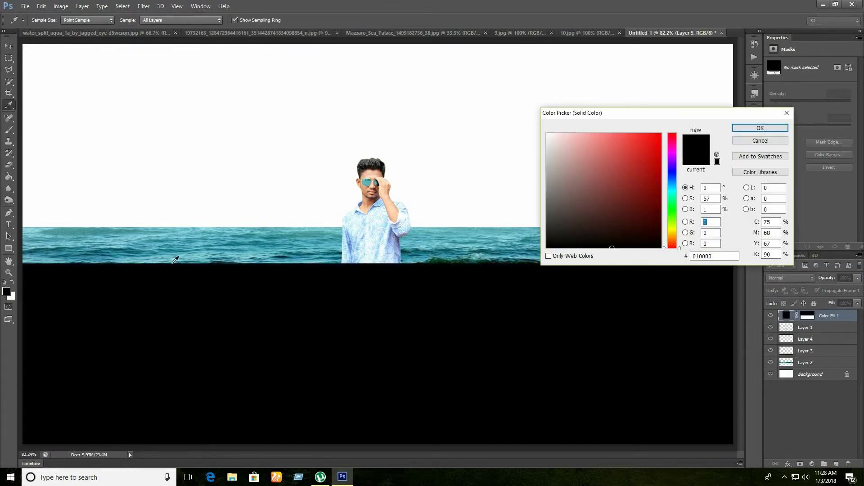
{"action": "left_click", "coordinate": [189, 258]}
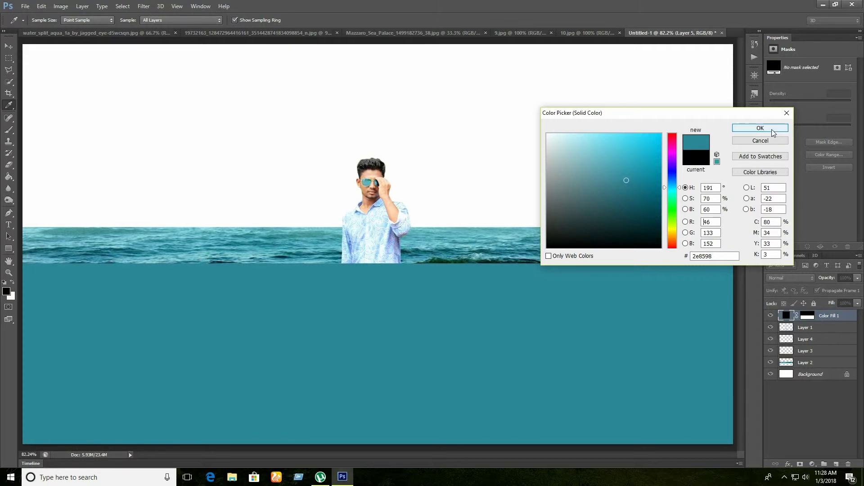
{"action": "left_click", "coordinate": [761, 128]}
{"action": "left_click_drag", "start_coordinate": [857, 278], "coordinate": [837, 289]}
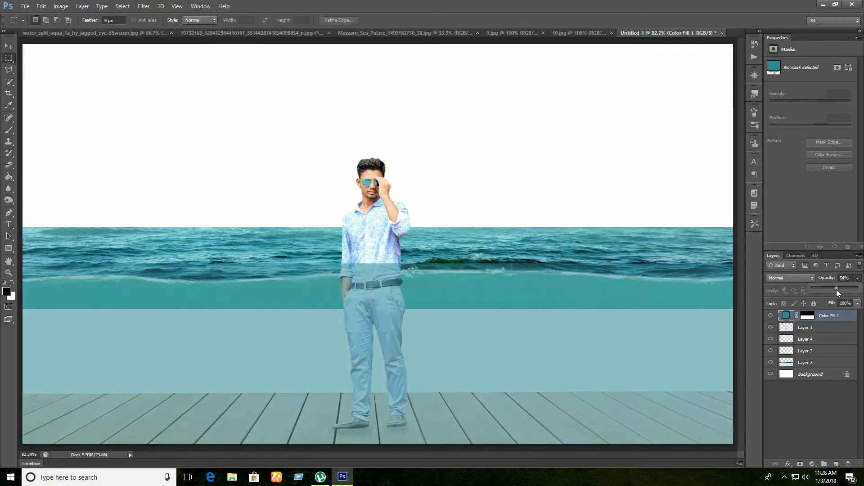
{"action": "left_click", "coordinate": [11, 46]}
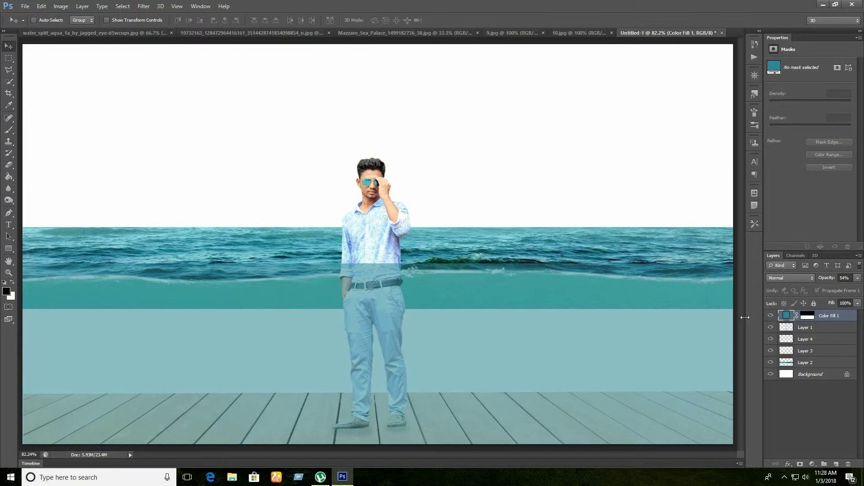
{"action": "left_click", "coordinate": [805, 316]}
{"action": "left_click", "coordinate": [9, 130]}
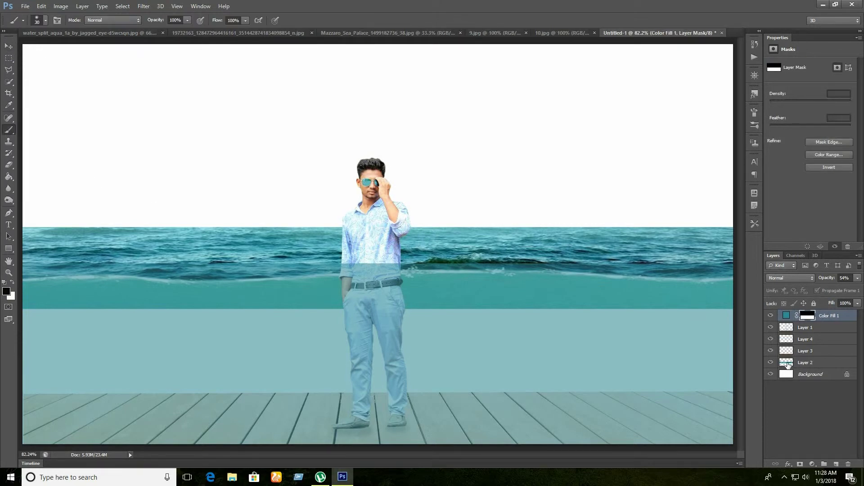
- Add a mask to Layer 2 and brush out its darker teal band
{"action": "left_click", "coordinate": [811, 362]}
{"action": "left_click", "coordinate": [800, 464]}
{"action": "left_click_drag", "start_coordinate": [473, 302], "coordinate": [522, 305]}
{"action": "key", "text": "bracketright"}
{"action": "key", "text": "bracketright"}
{"action": "key", "text": "bracketright"}
{"action": "mouse_move", "coordinate": [473, 314]}
{"action": "left_mouse_down"}
{"action": "mouse_move", "coordinate": [721, 299]}
{"action": "mouse_move", "coordinate": [428, 286]}
{"action": "mouse_move", "coordinate": [333, 297]}
{"action": "mouse_move", "coordinate": [154, 295]}
{"action": "mouse_move", "coordinate": [146, 306]}
{"action": "left_mouse_up"}
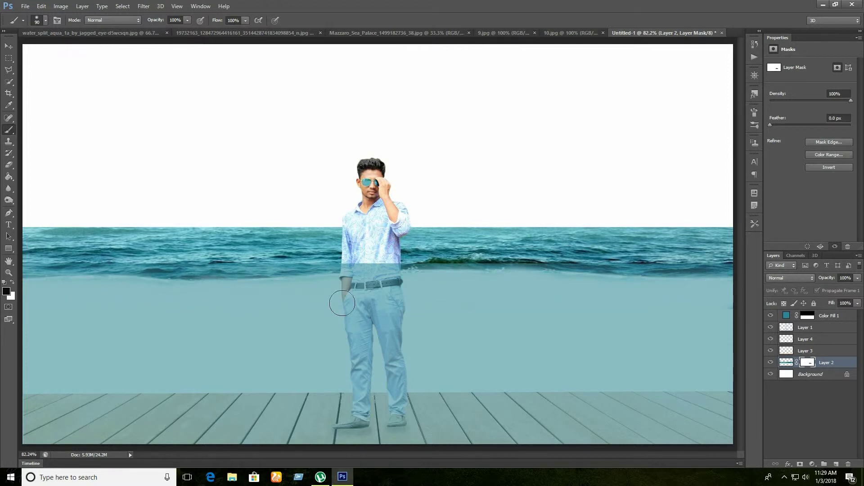
- Paint the Color Fill 1 mask to clear the teal tint from the man's shirt and waist
{"action": "left_click", "coordinate": [829, 315]}
{"action": "left_click_drag", "start_coordinate": [652, 258], "coordinate": [277, 257]}
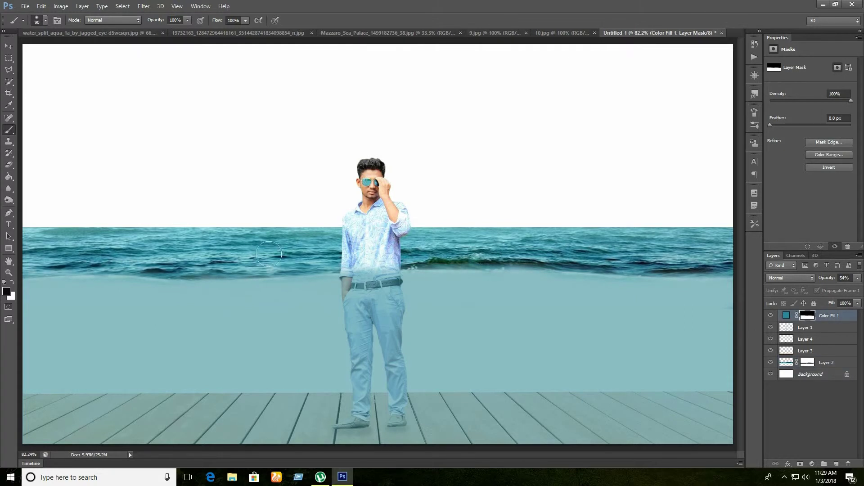
{"action": "left_click_drag", "start_coordinate": [342, 261], "coordinate": [406, 251]}
- Paint Layer 2's mask along the horizon so the wave crest fades into the white sky
{"action": "left_click", "coordinate": [827, 362]}
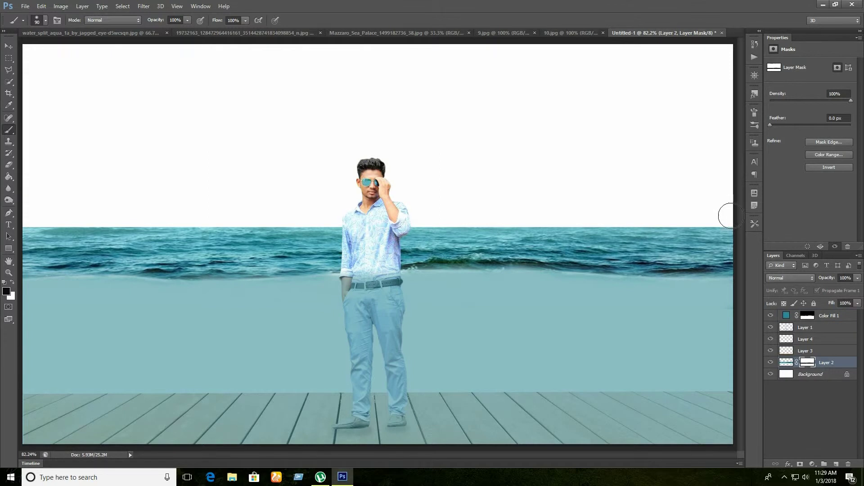
{"action": "mouse_move", "coordinate": [728, 224]}
{"action": "left_mouse_down"}
{"action": "mouse_move", "coordinate": [27, 222]}
{"action": "mouse_move", "coordinate": [294, 222]}
{"action": "left_mouse_up"}
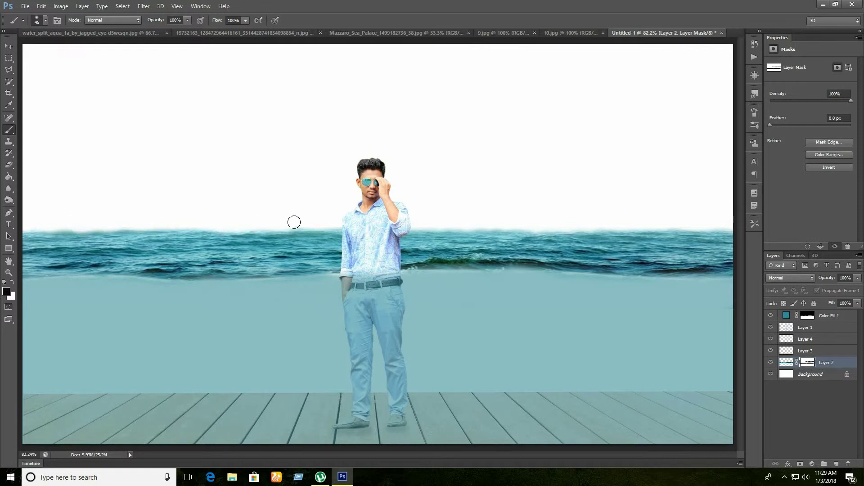
{"action": "left_click", "coordinate": [9, 165]}
{"action": "key", "text": "ctrl+2"}
{"action": "left_click", "coordinate": [153, 20]}
{"action": "left_click_drag", "start_coordinate": [162, 29], "coordinate": [200, 36]}
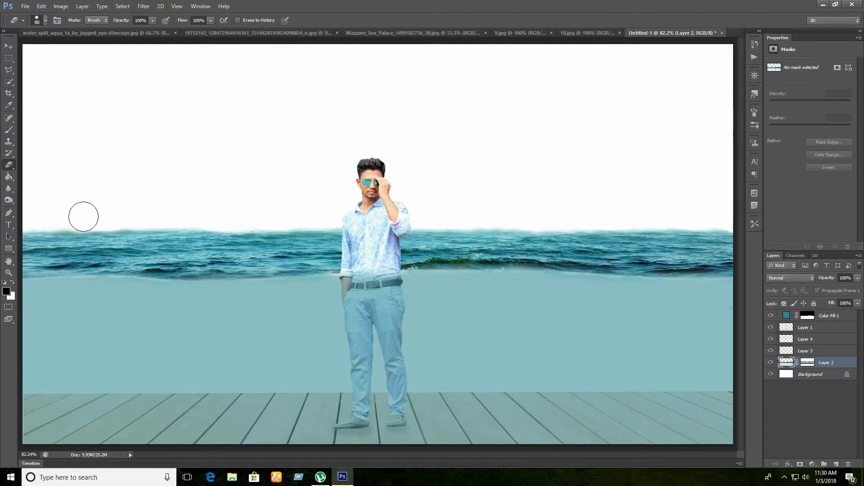
{"action": "left_click", "coordinate": [807, 363]}
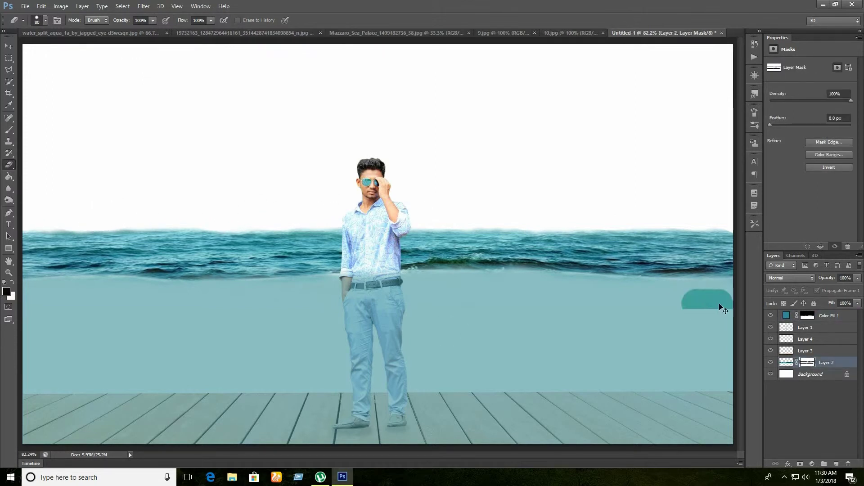
{"action": "key", "text": "ctrl+2"}
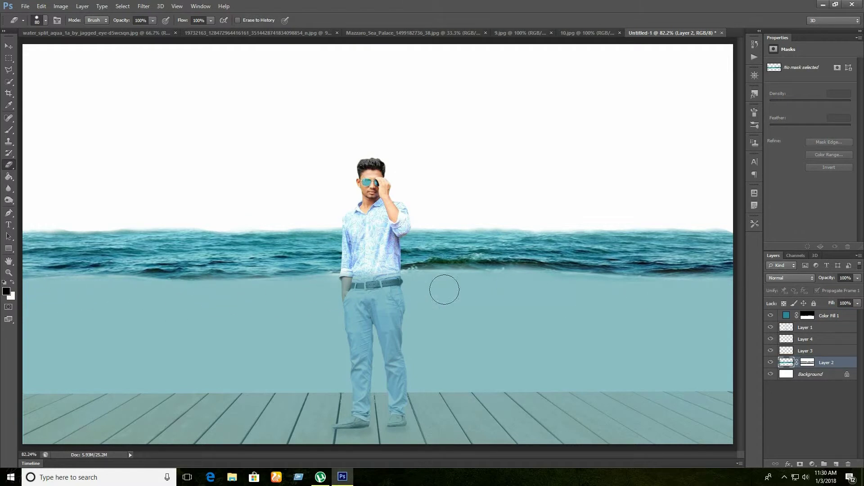
{"action": "key", "text": "ctrl+backslash"}
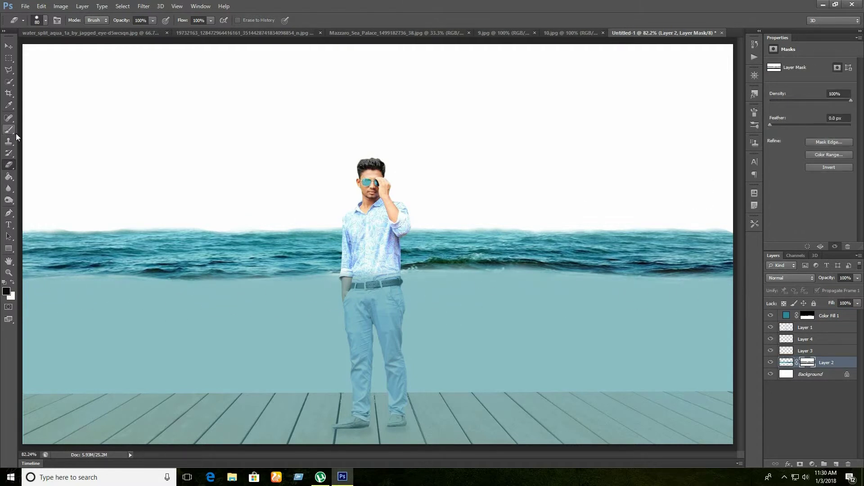
{"action": "key", "text": "b"}
{"action": "left_click_drag", "start_coordinate": [711, 218], "coordinate": [42, 216]}
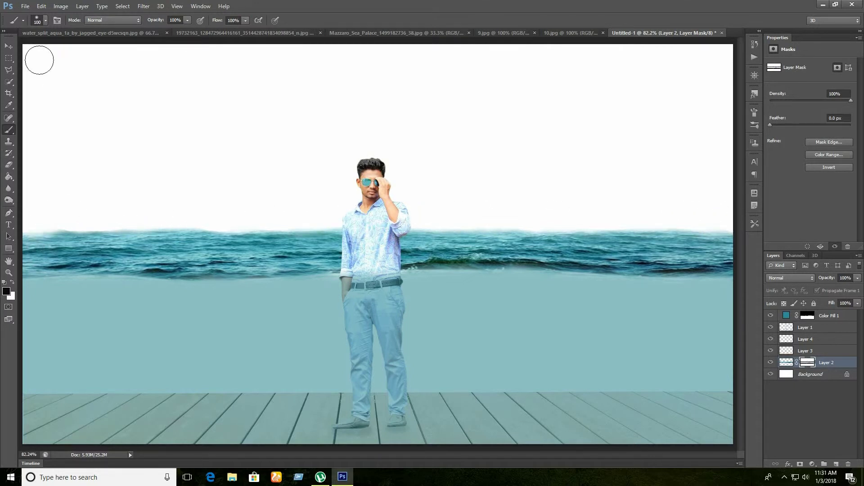
{"action": "left_click", "coordinate": [8, 46]}
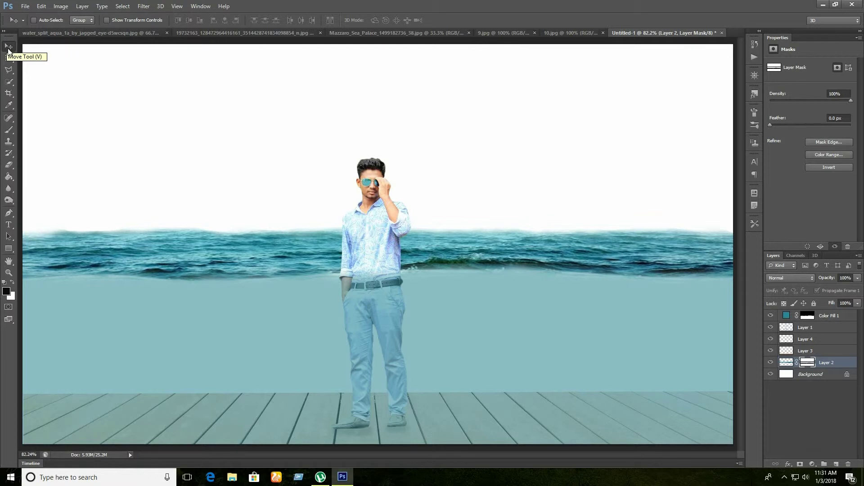
- Marquee the coral reef in 9.jpg, move it into Untitled-1, and place Layer 5 below Layer 2
{"action": "left_click", "coordinate": [503, 36]}
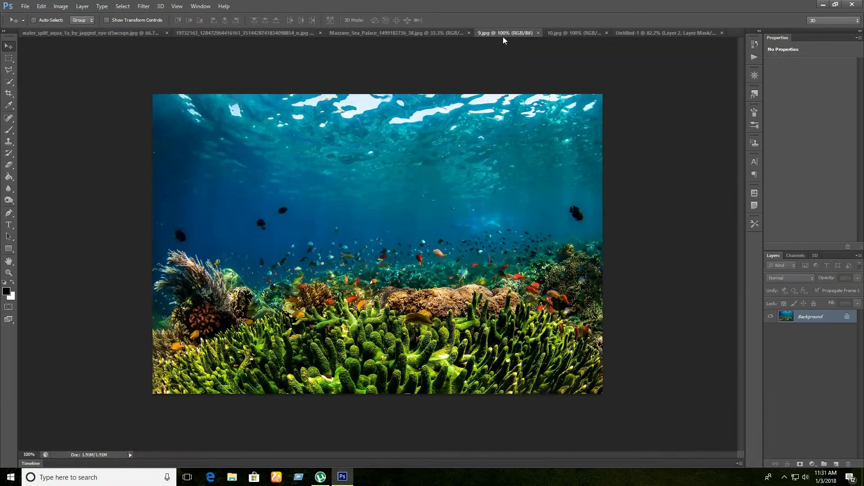
{"action": "left_click", "coordinate": [8, 59]}
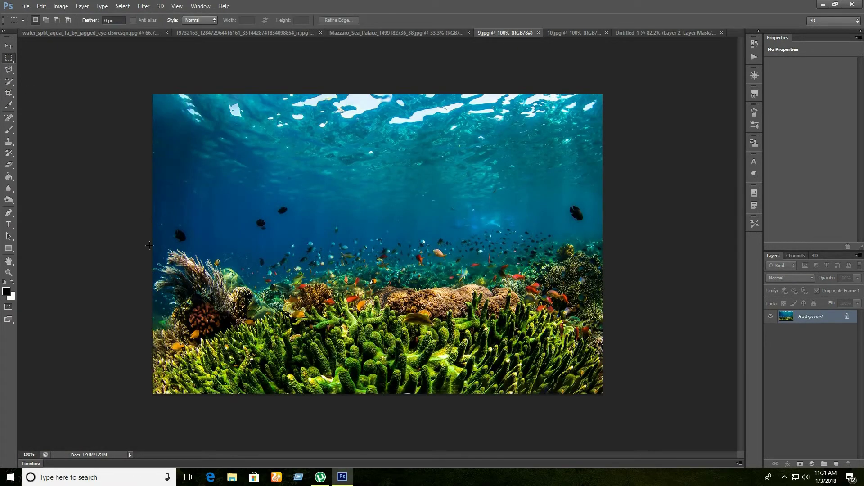
{"action": "left_click_drag", "start_coordinate": [150, 245], "coordinate": [636, 395]}
{"action": "left_click", "coordinate": [5, 47]}
{"action": "mouse_move", "coordinate": [258, 283]}
{"action": "left_mouse_down"}
{"action": "mouse_move", "coordinate": [452, 307]}
{"action": "mouse_move", "coordinate": [336, 315]}
{"action": "left_mouse_up"}
{"action": "mouse_move", "coordinate": [827, 364]}
{"action": "left_mouse_down"}
{"action": "mouse_move", "coordinate": [819, 335]}
{"action": "mouse_move", "coordinate": [815, 378]}
{"action": "left_mouse_up"}
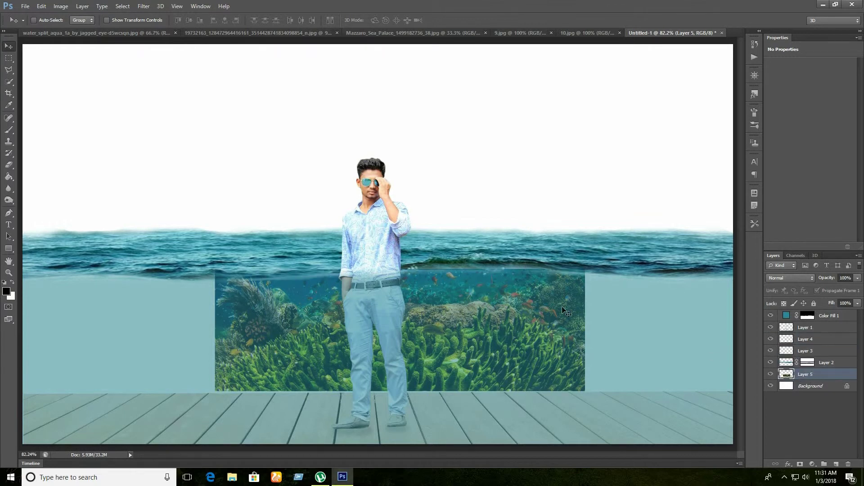
- Stretch coral Layer 5 full-width from the waves to the deck, then give it a layer mask
{"action": "key", "text": "ctrl+t"}
{"action": "left_click_drag", "start_coordinate": [447, 391], "coordinate": [447, 394]}
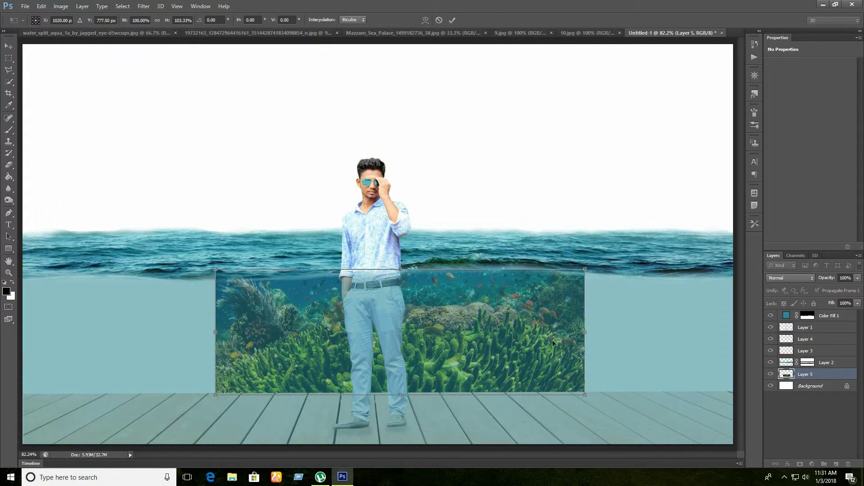
{"action": "left_click_drag", "start_coordinate": [586, 333], "coordinate": [737, 334]}
{"action": "left_click_drag", "start_coordinate": [215, 333], "coordinate": [18, 344]}
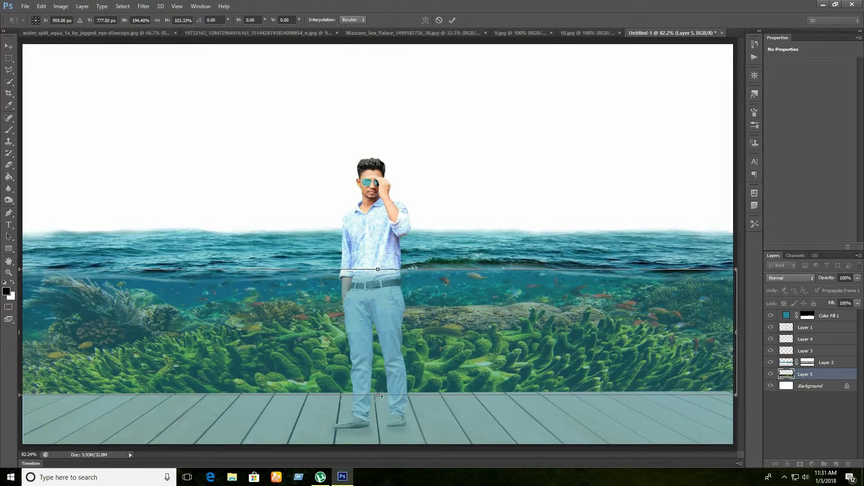
{"action": "left_click_drag", "start_coordinate": [382, 394], "coordinate": [381, 397]}
{"action": "left_click_drag", "start_coordinate": [378, 269], "coordinate": [396, 239]}
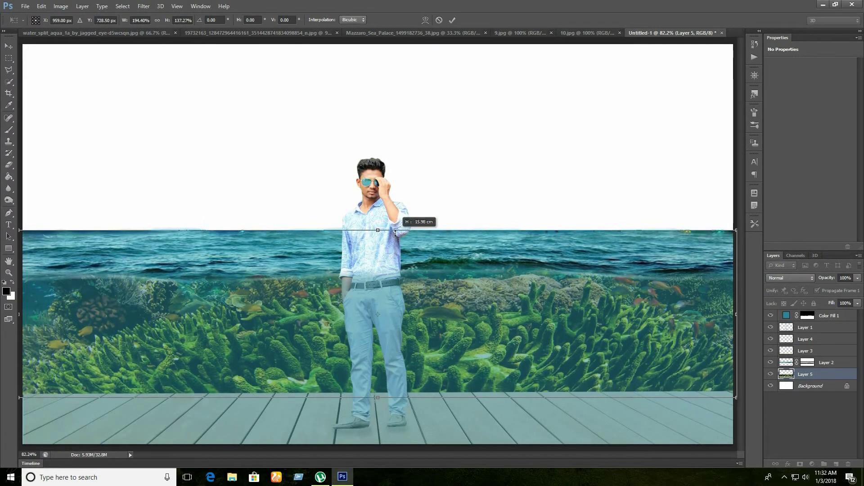
{"action": "left_click", "coordinate": [455, 20]}
{"action": "left_click", "coordinate": [800, 464]}
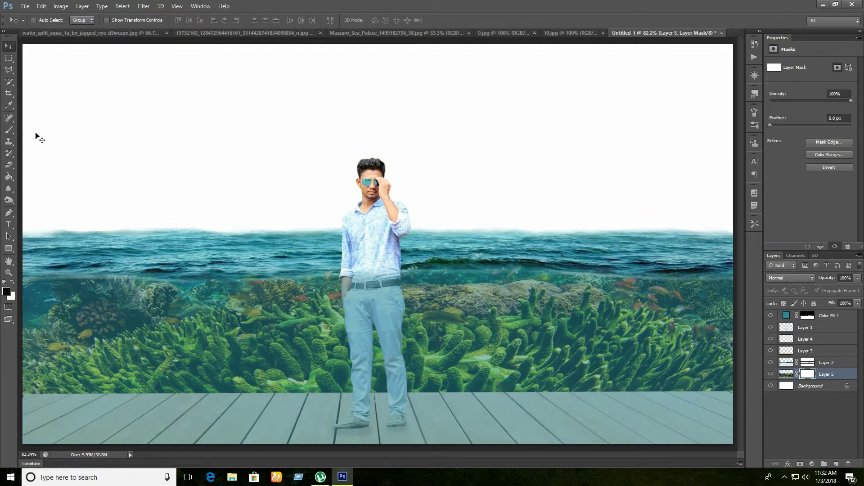
{"action": "left_click", "coordinate": [8, 130]}
- Blend the coral's top edge into the waterline on Layer 5's mask
{"action": "mouse_move", "coordinate": [283, 257]}
{"action": "left_mouse_down"}
{"action": "mouse_move", "coordinate": [639, 260]}
{"action": "mouse_move", "coordinate": [27, 277]}
{"action": "left_mouse_up"}
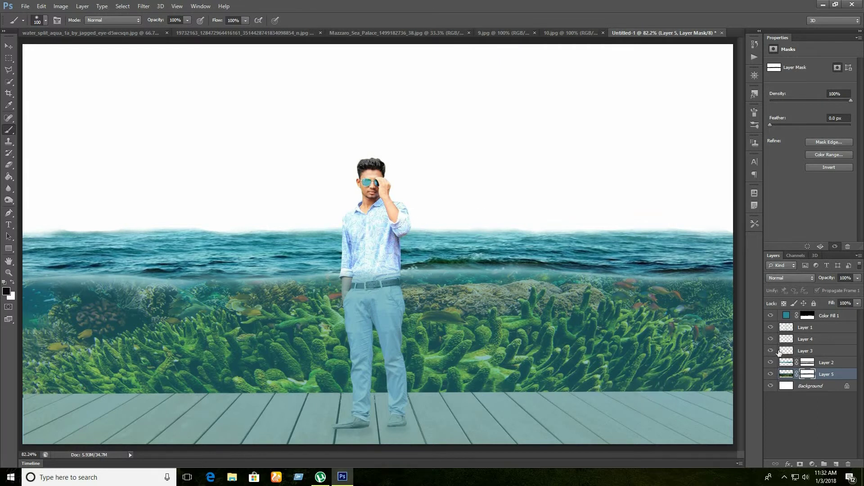
{"action": "left_click", "coordinate": [771, 339]}
{"action": "left_click", "coordinate": [806, 327]}
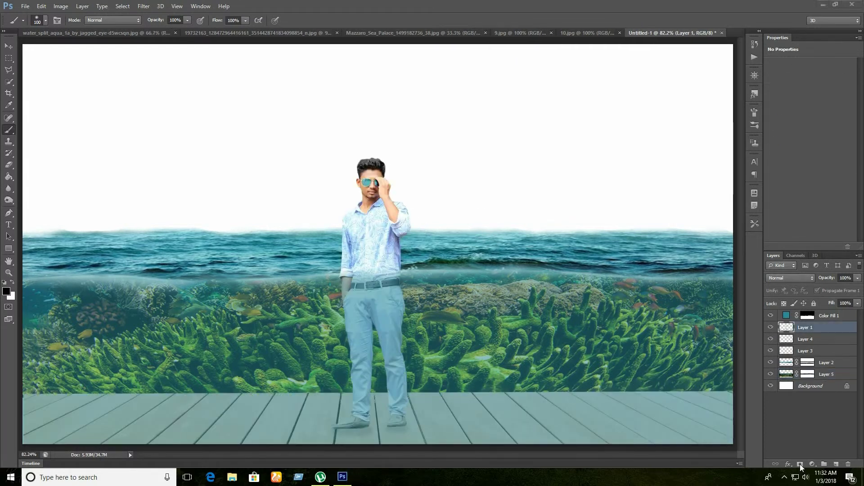
- Mask the man's shirt hem under the water and lower Color Fill 1 to about 61% opacity
{"action": "key", "text": "bracketleft"}
{"action": "key", "text": "bracketleft"}
{"action": "key", "text": "bracketleft"}
{"action": "left_click_drag", "start_coordinate": [330, 270], "coordinate": [395, 271]}
{"action": "key", "text": "ctrl+z"}
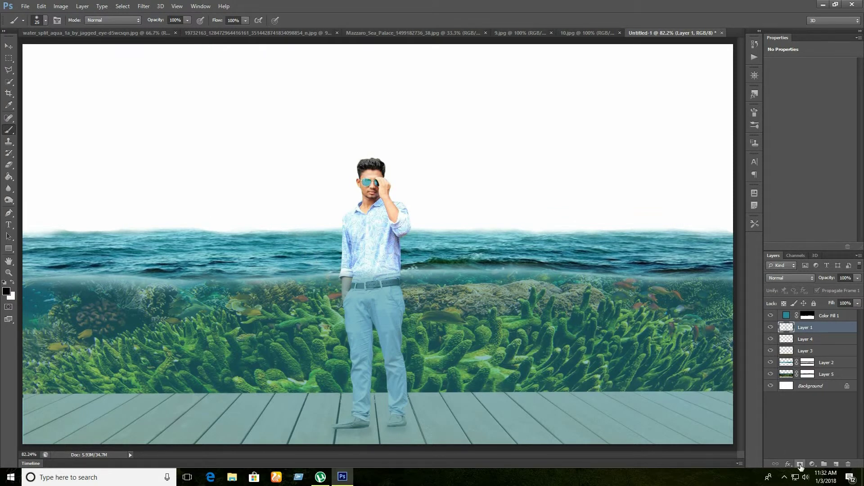
{"action": "left_click", "coordinate": [800, 465]}
{"action": "mouse_move", "coordinate": [340, 272]}
{"action": "left_mouse_down"}
{"action": "mouse_move", "coordinate": [407, 270]}
{"action": "mouse_move", "coordinate": [338, 273]}
{"action": "mouse_move", "coordinate": [399, 272]}
{"action": "left_mouse_up"}
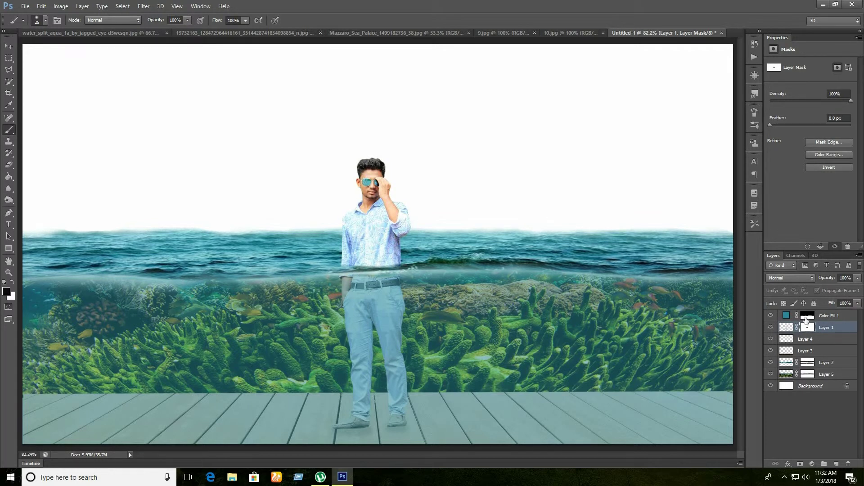
{"action": "left_click", "coordinate": [828, 316]}
{"action": "left_click_drag", "start_coordinate": [857, 278], "coordinate": [844, 289]}
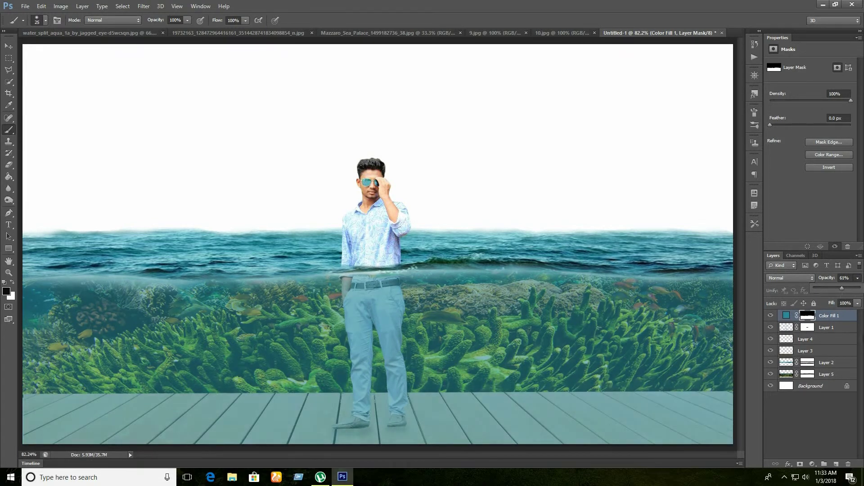
- Scale the man up and move him up and slightly right
{"action": "left_click", "coordinate": [782, 328]}
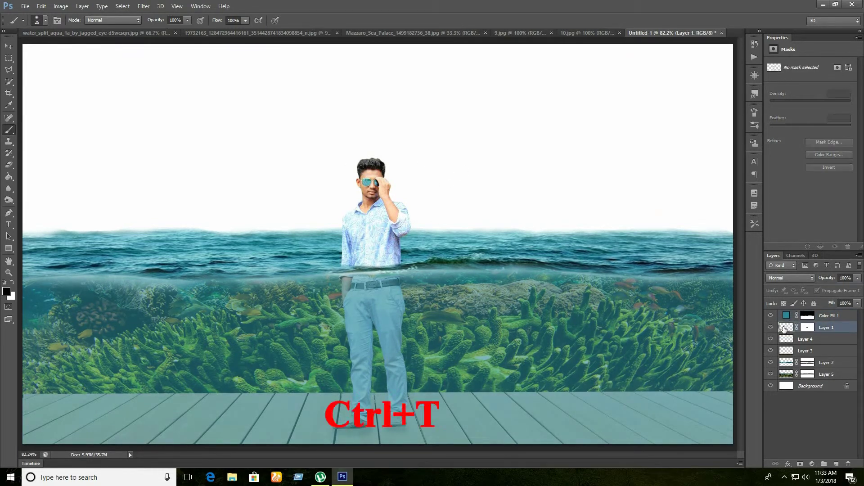
{"action": "key", "text": "ctrl+t"}
{"action": "left_click_drag", "start_coordinate": [412, 158], "coordinate": [417, 140]}
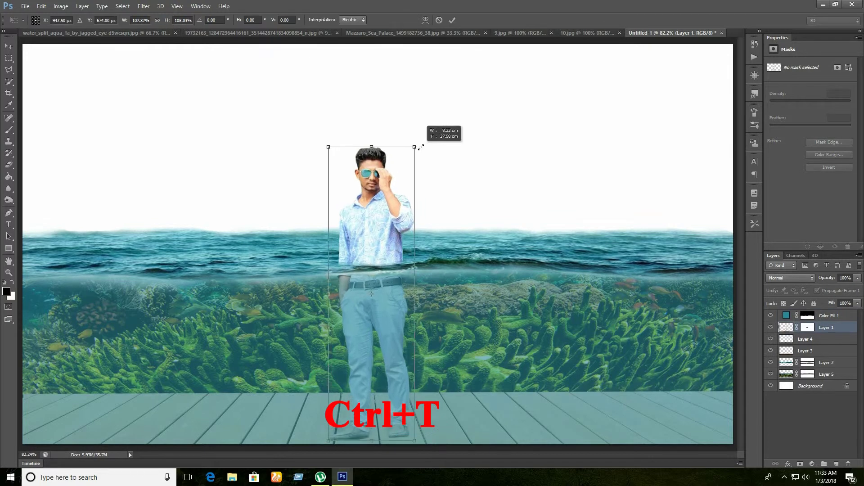
{"action": "left_click_drag", "start_coordinate": [396, 381], "coordinate": [404, 367]}
{"action": "left_click", "coordinate": [452, 20]}
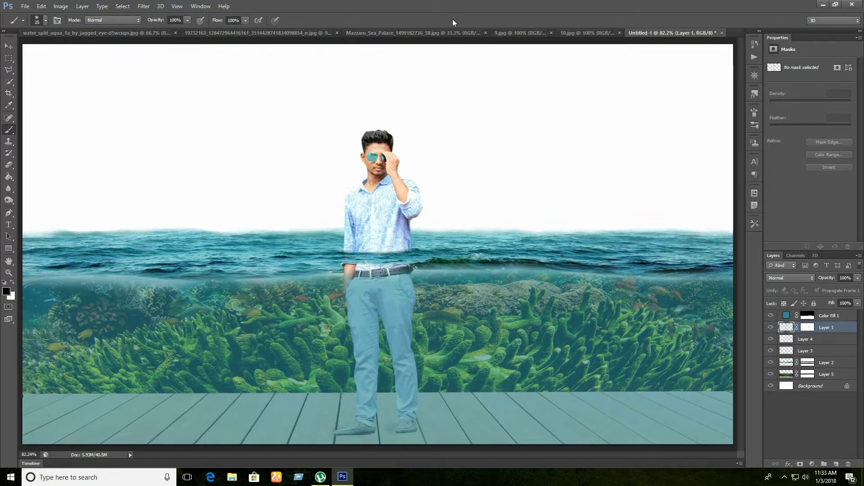
- Replace the man's old layer mask with a fresh one hiding his belt below the waterline
{"action": "right_click", "coordinate": [801, 330]}
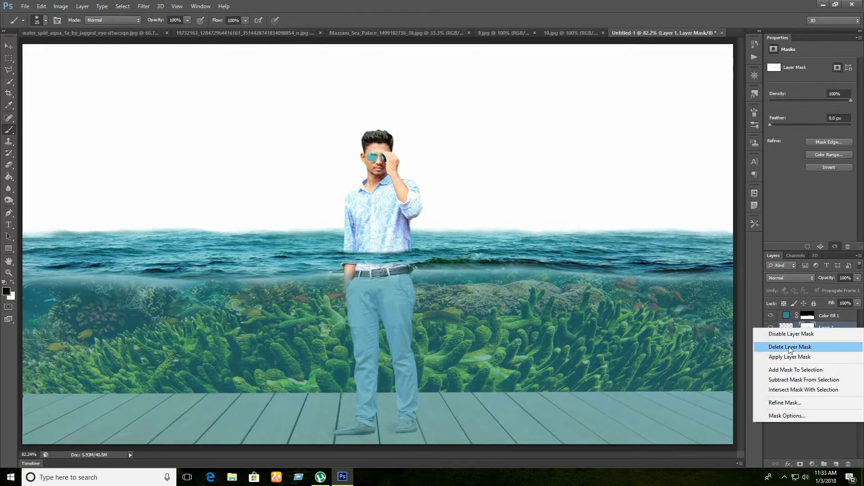
{"action": "left_click", "coordinate": [765, 345]}
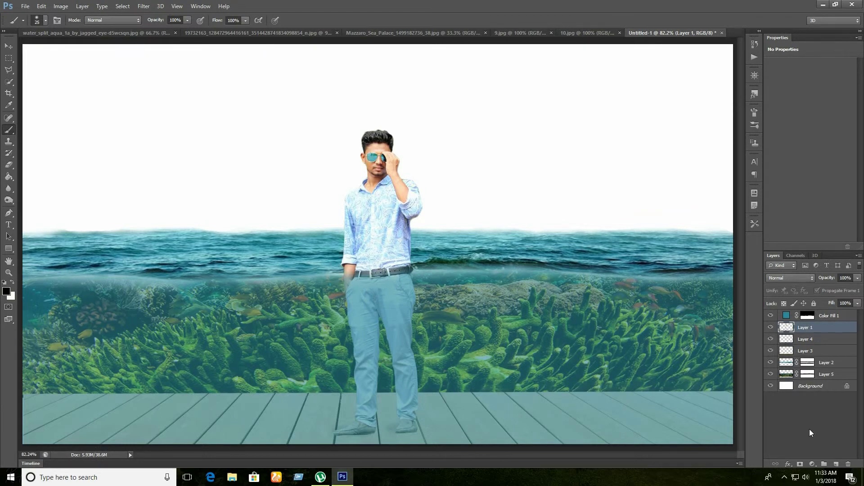
{"action": "left_click", "coordinate": [800, 464]}
{"action": "mouse_move", "coordinate": [373, 268]}
{"action": "left_mouse_down"}
{"action": "mouse_move", "coordinate": [409, 267]}
{"action": "mouse_move", "coordinate": [354, 270]}
{"action": "mouse_move", "coordinate": [412, 262]}
{"action": "left_mouse_up"}
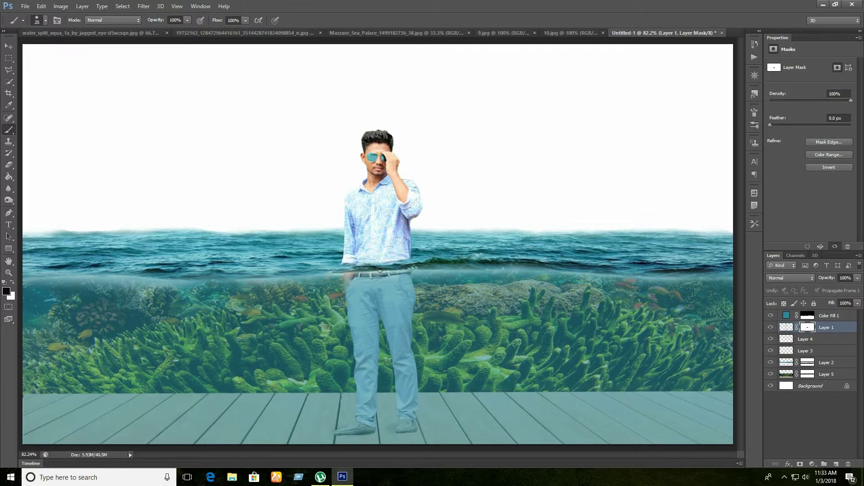
- Add a Brightness/Contrast adjustment limited to the man, at brightness -28 and contrast -19
{"action": "left_click", "coordinate": [7, 47]}
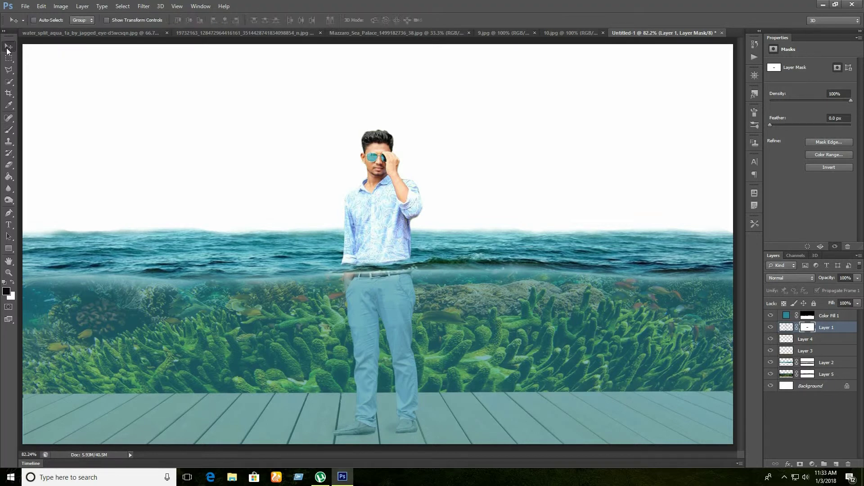
{"action": "left_click", "coordinate": [788, 328], "text": "ctrl"}
{"action": "left_click", "coordinate": [813, 464]}
{"action": "left_click", "coordinate": [810, 303]}
{"action": "mouse_move", "coordinate": [812, 86]}
{"action": "left_mouse_down"}
{"action": "mouse_move", "coordinate": [796, 107]}
{"action": "mouse_move", "coordinate": [807, 88]}
{"action": "left_mouse_up"}
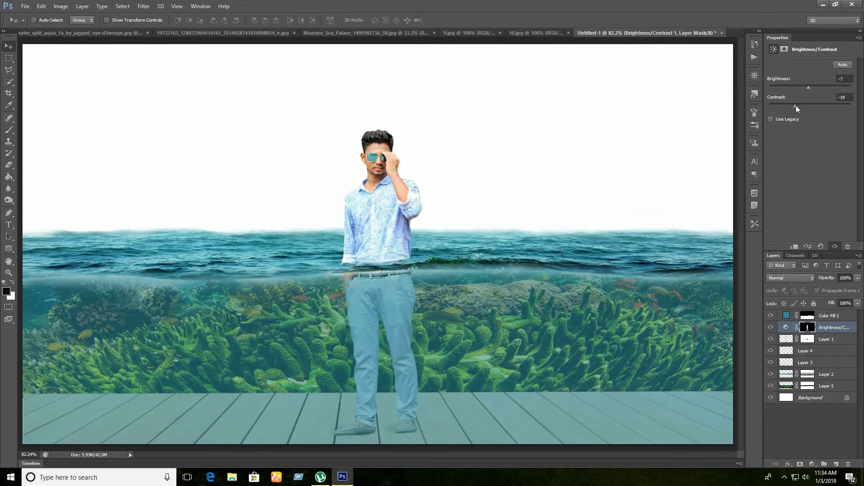
{"action": "left_click_drag", "start_coordinate": [809, 87], "coordinate": [803, 85]}
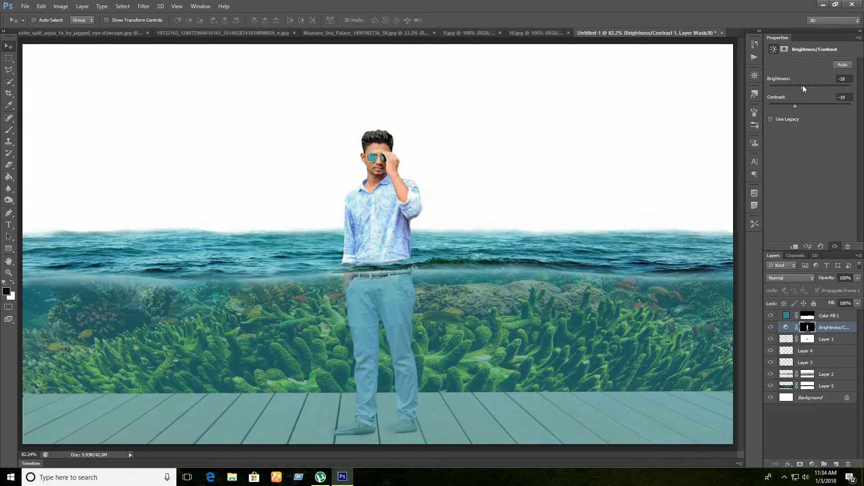
{"action": "left_click", "coordinate": [815, 442]}
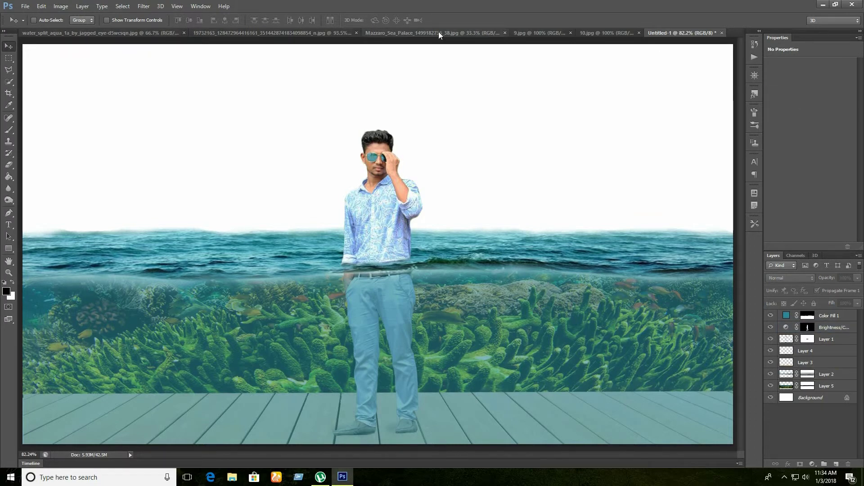
- Convert the stormy cloud photo to a smart object and drag it into the composite
{"action": "left_click", "coordinate": [605, 32]}
{"action": "left_click", "coordinate": [859, 256]}
{"action": "left_click", "coordinate": [831, 111]}
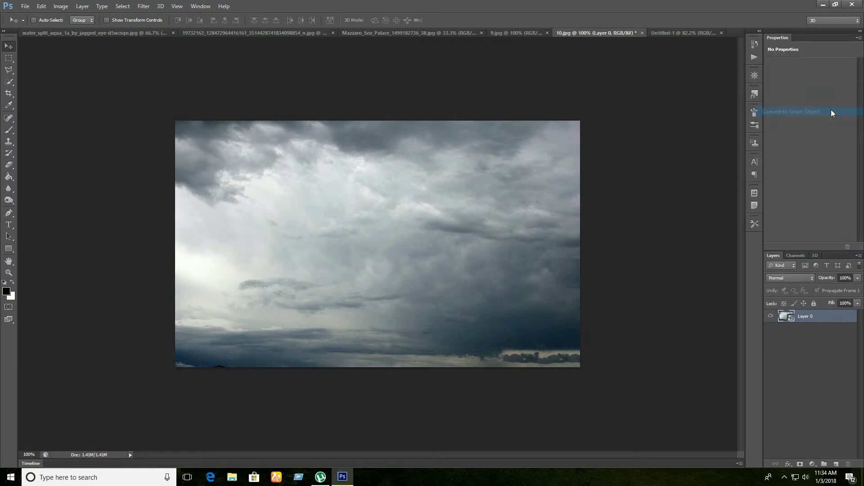
{"action": "left_click_drag", "start_coordinate": [399, 222], "coordinate": [683, 33]}
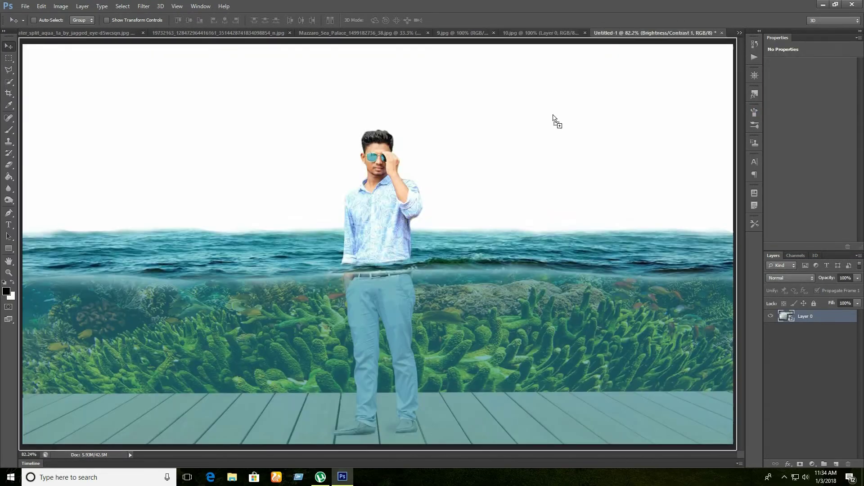
{"action": "mouse_move", "coordinate": [683, 34]}
{"action": "left_mouse_down"}
{"action": "mouse_move", "coordinate": [512, 147]}
{"action": "mouse_move", "coordinate": [478, 144]}
{"action": "left_mouse_up"}
- Stretch the sky to fill the canvas width and top, then move Layer 6 just above Background
{"action": "key", "text": "ctrl+t"}
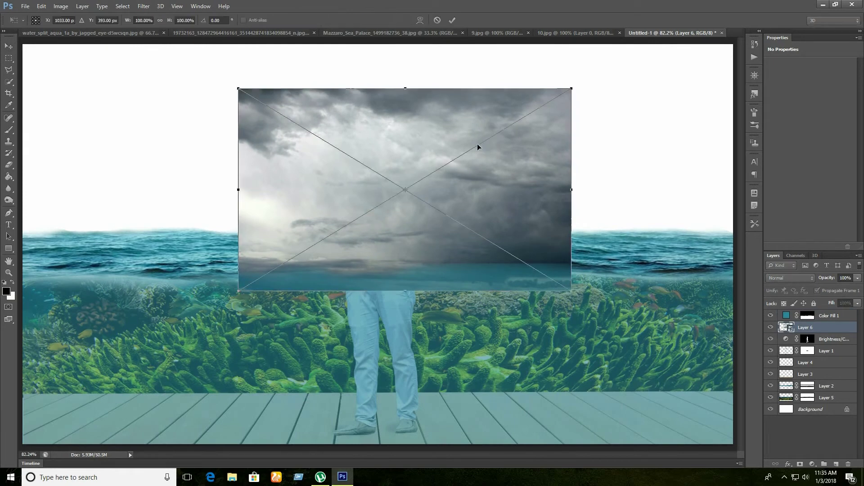
{"action": "left_click_drag", "start_coordinate": [571, 189], "coordinate": [737, 190]}
{"action": "left_click_drag", "start_coordinate": [238, 190], "coordinate": [22, 189]}
{"action": "key", "text": "ctrl+0"}
{"action": "left_click_drag", "start_coordinate": [363, 101], "coordinate": [387, 56]}
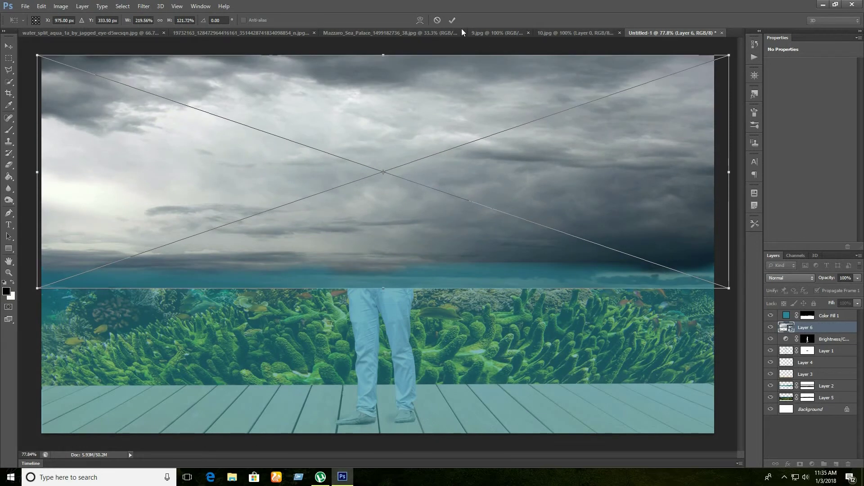
{"action": "left_click_drag", "start_coordinate": [729, 172], "coordinate": [714, 172]}
{"action": "left_click", "coordinate": [452, 19]}
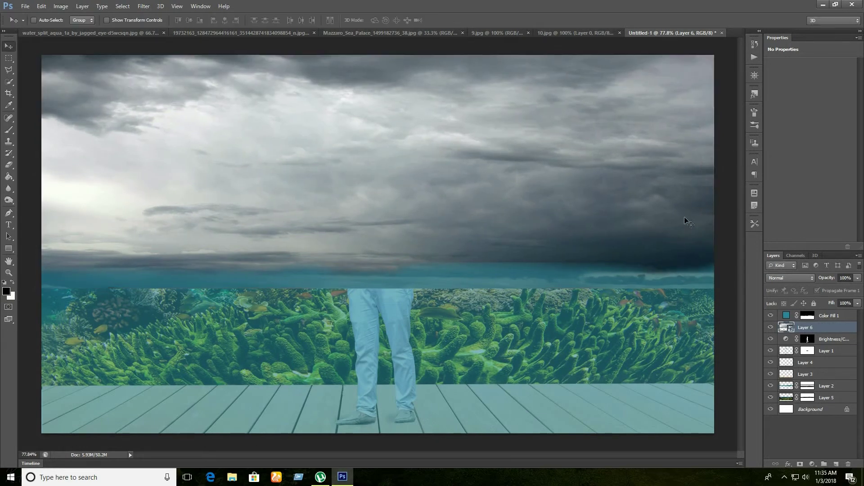
{"action": "mouse_move", "coordinate": [806, 328]}
{"action": "left_mouse_down"}
{"action": "mouse_move", "coordinate": [806, 314]}
{"action": "mouse_move", "coordinate": [824, 356]}
{"action": "mouse_move", "coordinate": [826, 402]}
{"action": "left_mouse_up"}
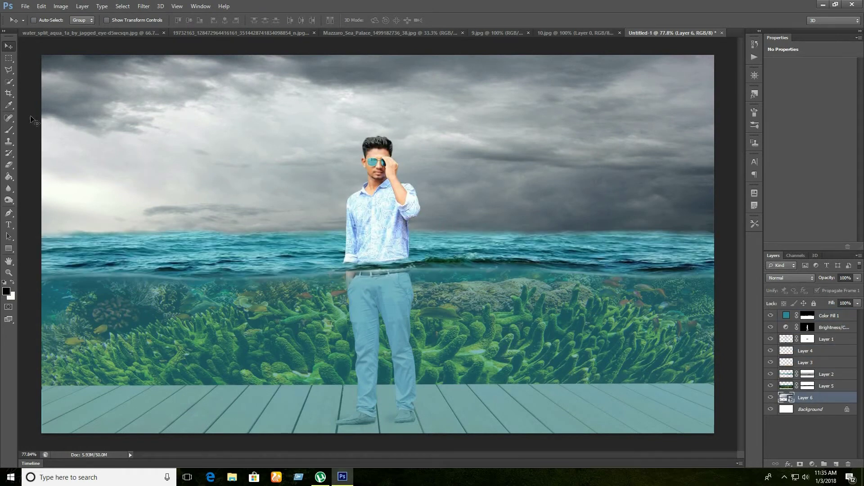
- Add a layer mask to the sea-and-sky Layer 6 and ready a larger brush
{"action": "left_click", "coordinate": [8, 129]}
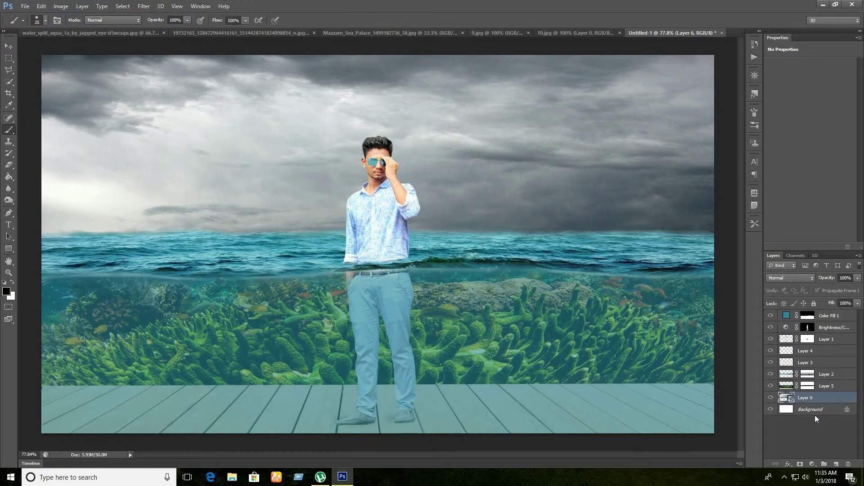
{"action": "double_click", "coordinate": [800, 464]}
{"action": "key", "text": "bracketright"}
{"action": "key", "text": "bracketright"}
{"action": "key", "text": "bracketright"}
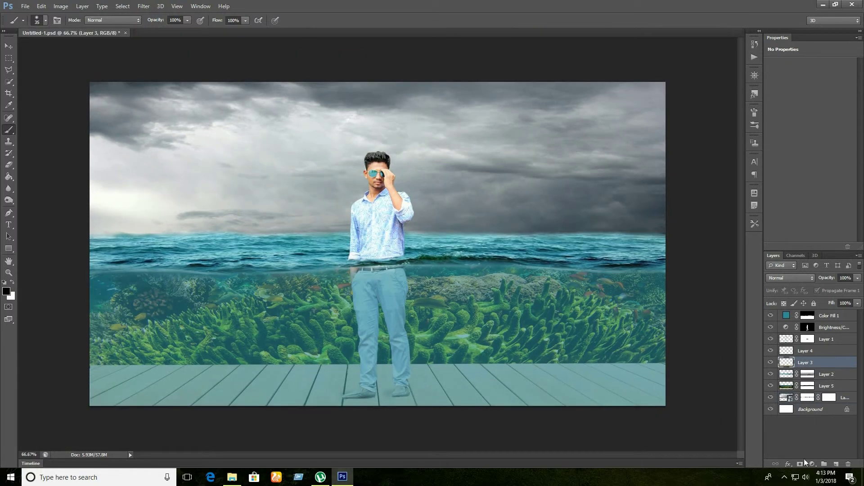
- Paint a large black stroke on Layer 3's mask so the coral blends into the wooden deck
{"action": "key", "text": "bracketright"}
{"action": "key", "text": "bracketright"}
{"action": "key", "text": "bracketright"}
{"action": "mouse_move", "coordinate": [517, 360]}
{"action": "left_mouse_down"}
{"action": "mouse_move", "coordinate": [577, 346]}
{"action": "mouse_move", "coordinate": [670, 341]}
{"action": "mouse_move", "coordinate": [382, 350]}
{"action": "mouse_move", "coordinate": [81, 342]}
{"action": "mouse_move", "coordinate": [218, 344]}
{"action": "mouse_move", "coordinate": [82, 343]}
{"action": "mouse_move", "coordinate": [172, 349]}
{"action": "left_mouse_up"}
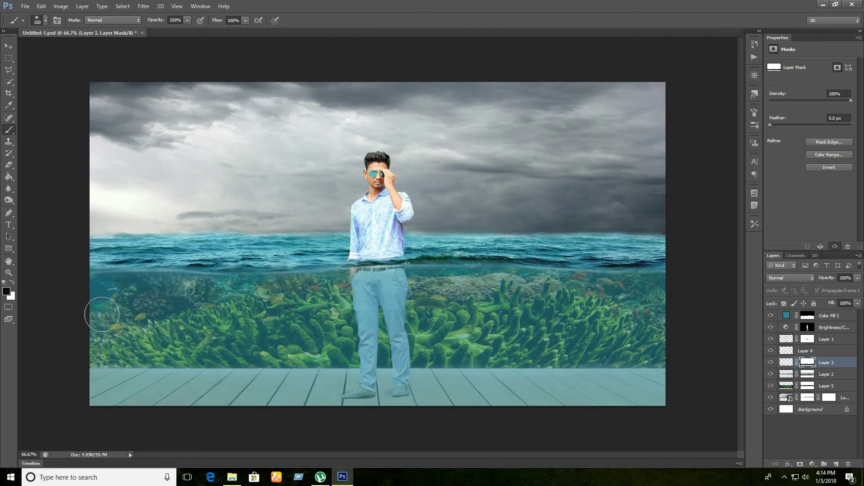
{"action": "left_click", "coordinate": [10, 47]}
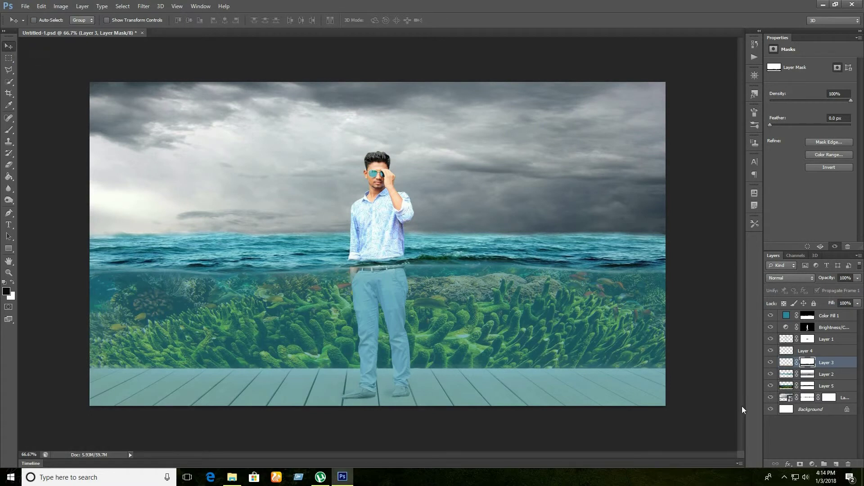
{"action": "left_click", "coordinate": [771, 339]}
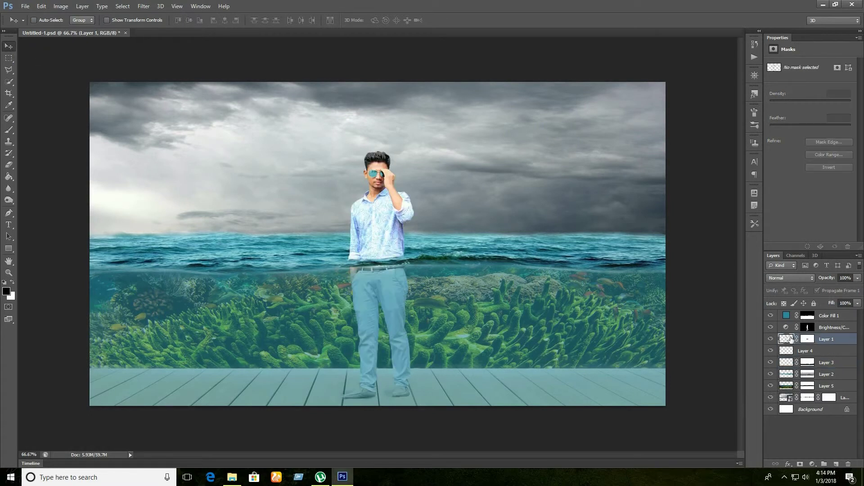
- Enlarge the man slightly and shift him up-left so his waist meets the waterline
{"action": "key", "text": "ctrl+t"}
{"action": "left_click_drag", "start_coordinate": [420, 145], "coordinate": [420, 143]}
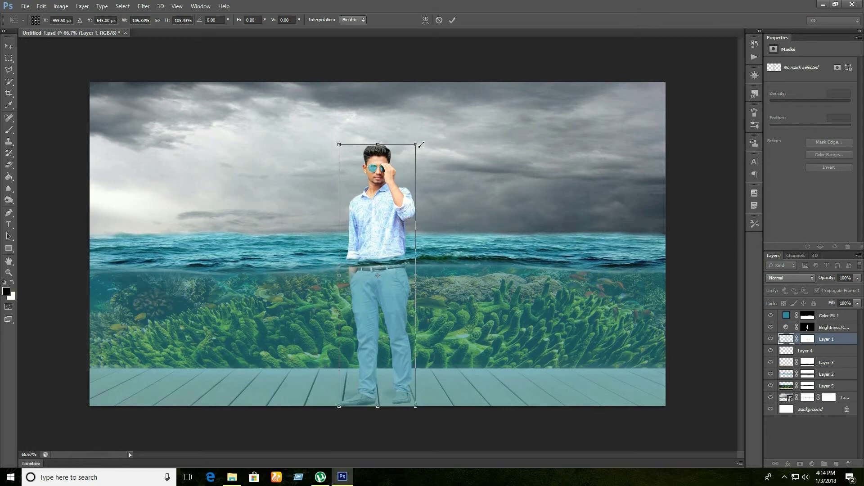
{"action": "left_click_drag", "start_coordinate": [401, 312], "coordinate": [402, 307]}
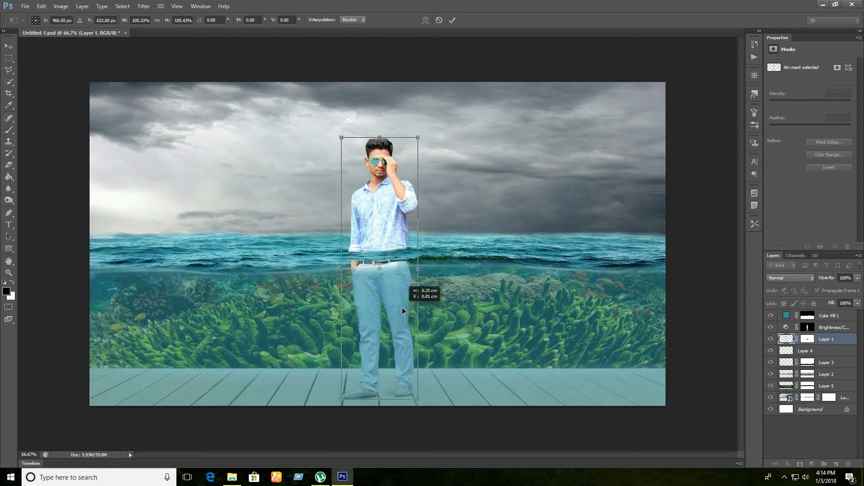
{"action": "left_click", "coordinate": [453, 20]}
{"action": "left_click_drag", "start_coordinate": [407, 384], "coordinate": [399, 373]}
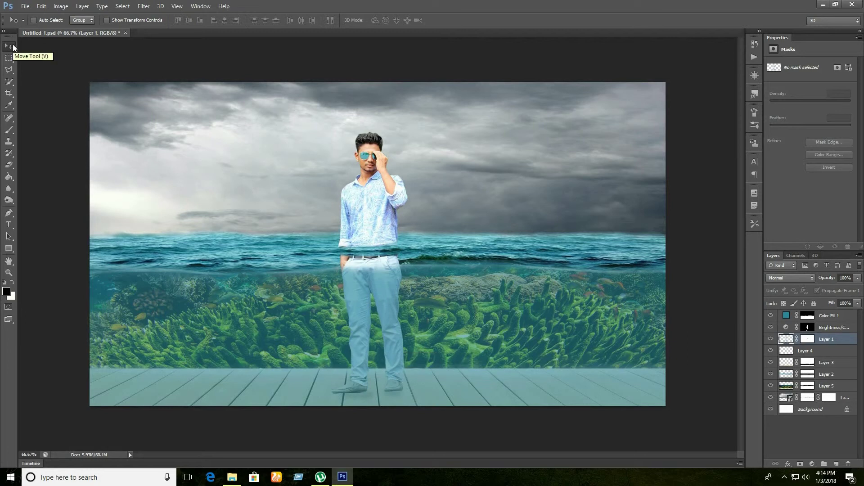
- Copy the old barrel image into the Untitled-1 composite
{"action": "key", "text": "e"}
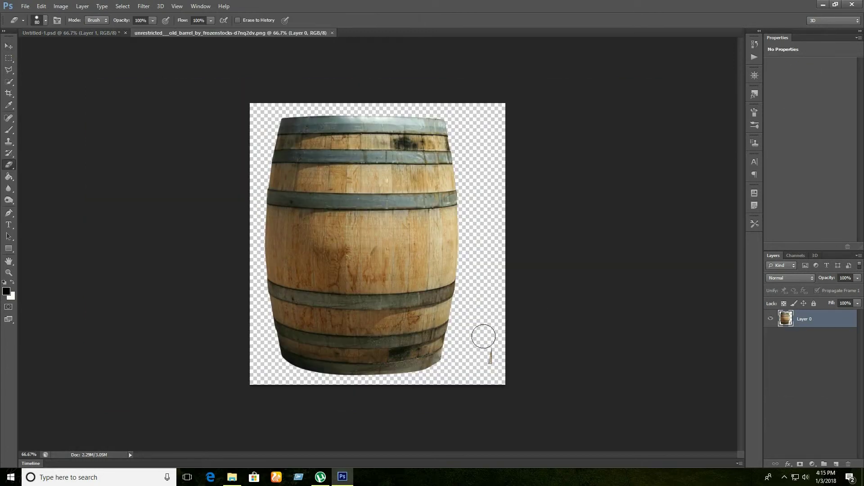
{"action": "left_click", "coordinate": [9, 46]}
{"action": "mouse_move", "coordinate": [397, 200]}
{"action": "left_mouse_down"}
{"action": "mouse_move", "coordinate": [231, 103]}
{"action": "mouse_move", "coordinate": [537, 223]}
{"action": "left_mouse_up"}
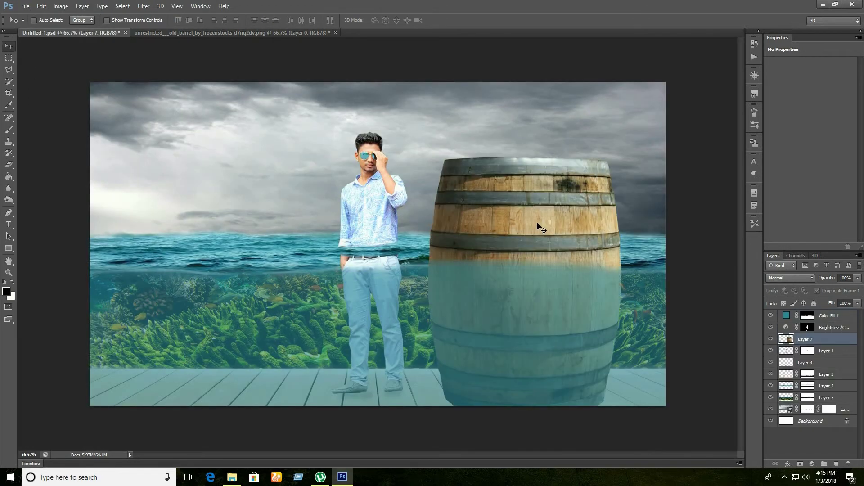
- Shrink the barrel, tip it on its side at the waterline, and place Layer 7 below the man
{"action": "key", "text": "ctrl+t"}
{"action": "left_click_drag", "start_coordinate": [631, 158], "coordinate": [541, 248]}
{"action": "left_click_drag", "start_coordinate": [535, 281], "coordinate": [538, 228]}
{"action": "left_click_drag", "start_coordinate": [565, 203], "coordinate": [630, 173]}
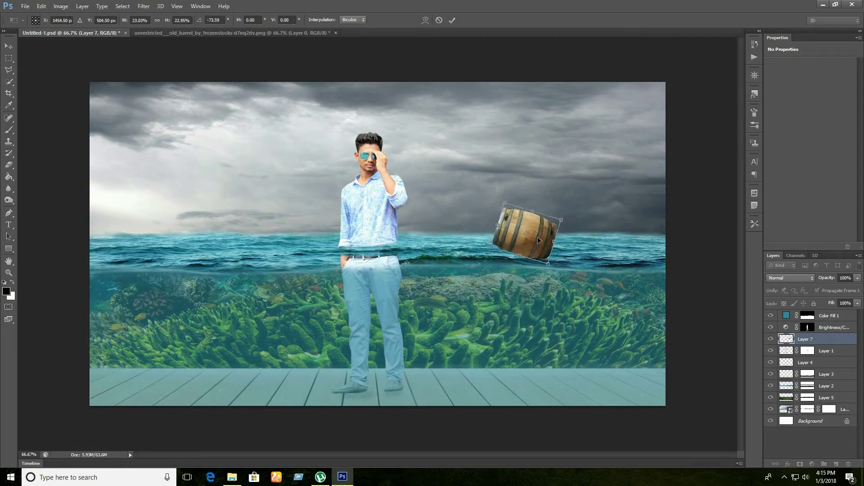
{"action": "left_click_drag", "start_coordinate": [539, 240], "coordinate": [548, 241]}
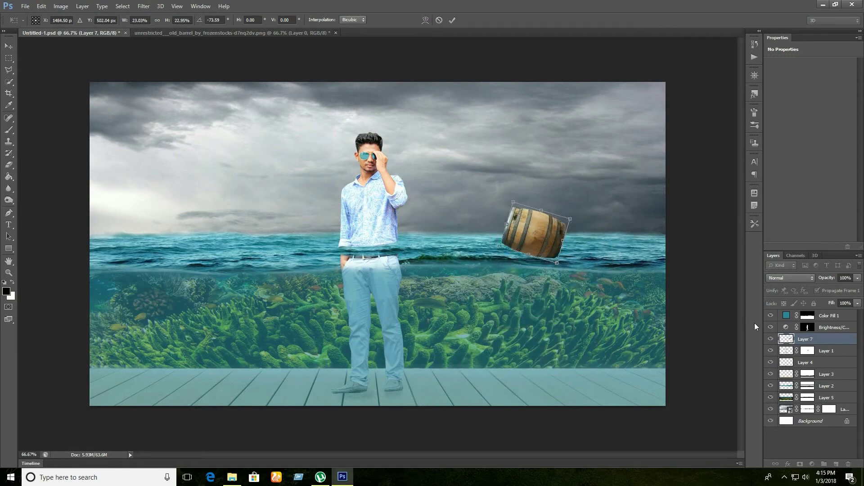
{"action": "key", "text": "Return"}
{"action": "mouse_move", "coordinate": [813, 339]}
{"action": "left_mouse_down"}
{"action": "mouse_move", "coordinate": [812, 387]}
{"action": "mouse_move", "coordinate": [812, 349]}
{"action": "left_mouse_up"}
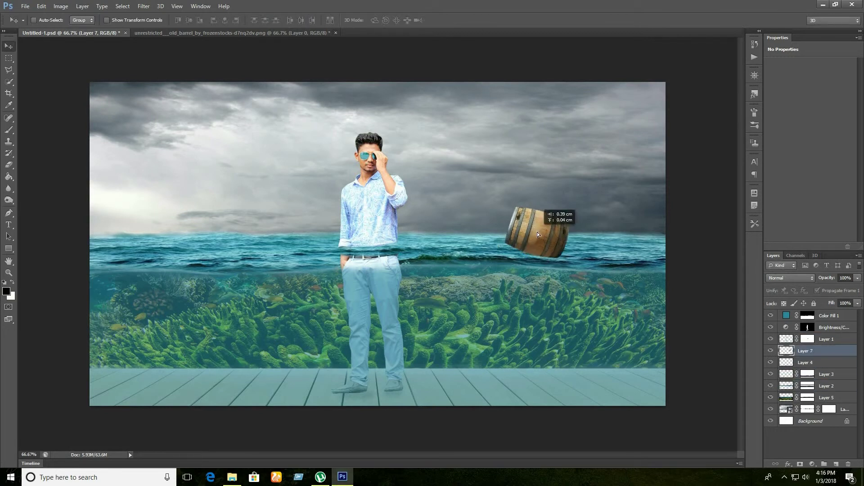
- Mask Layer 7 and paint out the barrel's lower half below the water
{"action": "left_click", "coordinate": [9, 131]}
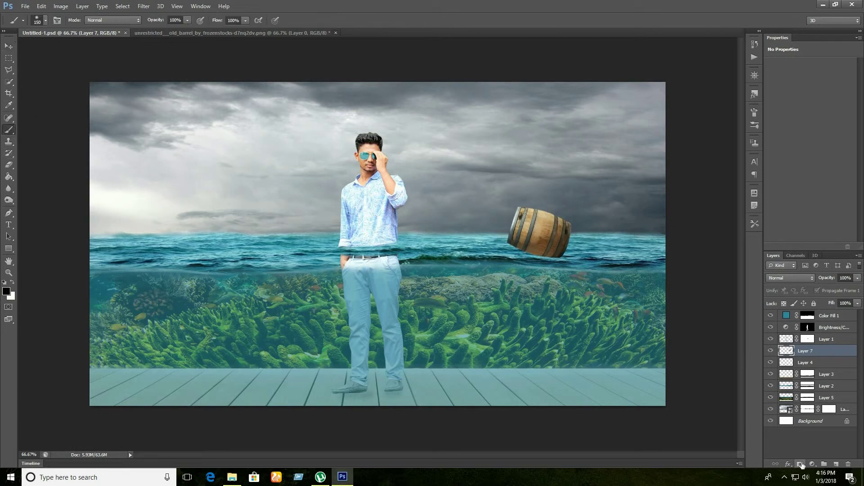
{"action": "left_click", "coordinate": [800, 465]}
{"action": "key", "text": "bracketleft"}
{"action": "key", "text": "bracketleft"}
{"action": "key", "text": "bracketleft"}
{"action": "mouse_move", "coordinate": [520, 250]}
{"action": "left_mouse_down"}
{"action": "mouse_move", "coordinate": [576, 252]}
{"action": "mouse_move", "coordinate": [500, 251]}
{"action": "mouse_move", "coordinate": [570, 249]}
{"action": "left_mouse_up"}
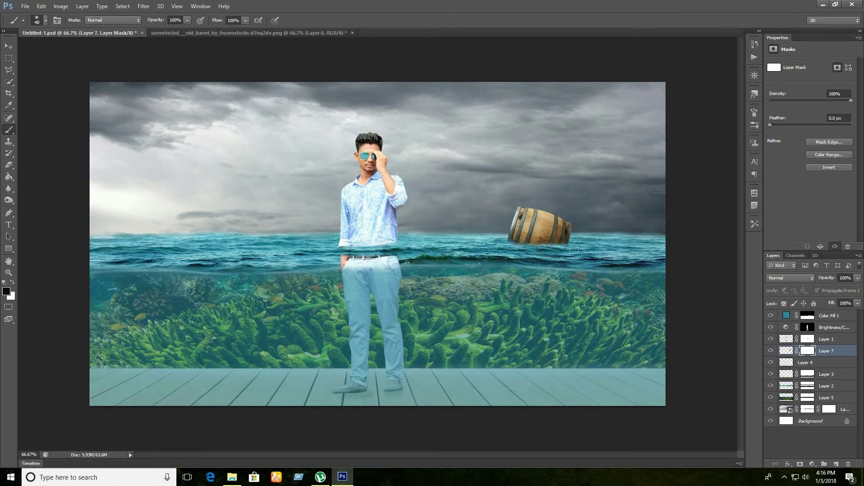
- Shrink the barrel a little more and straighten it slightly
{"action": "key", "text": "ctrl+t"}
{"action": "left_click_drag", "start_coordinate": [541, 206], "coordinate": [511, 235]}
{"action": "left_click_drag", "start_coordinate": [587, 257], "coordinate": [588, 251]}
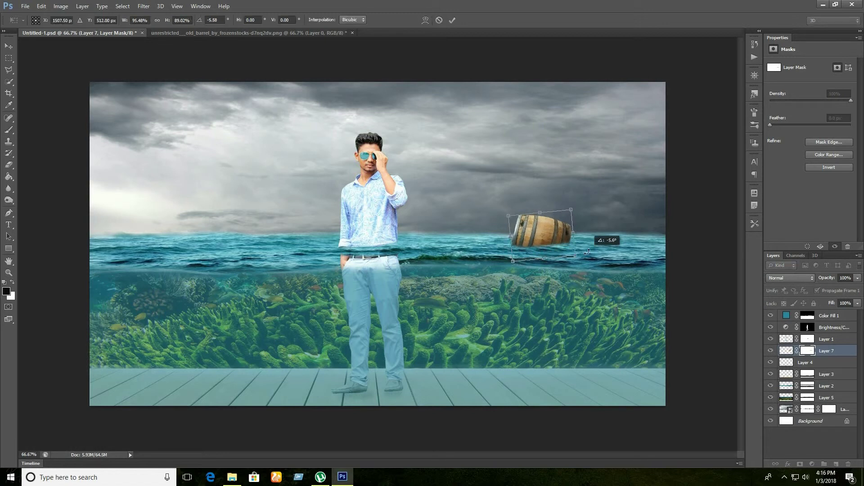
{"action": "left_click", "coordinate": [452, 20]}
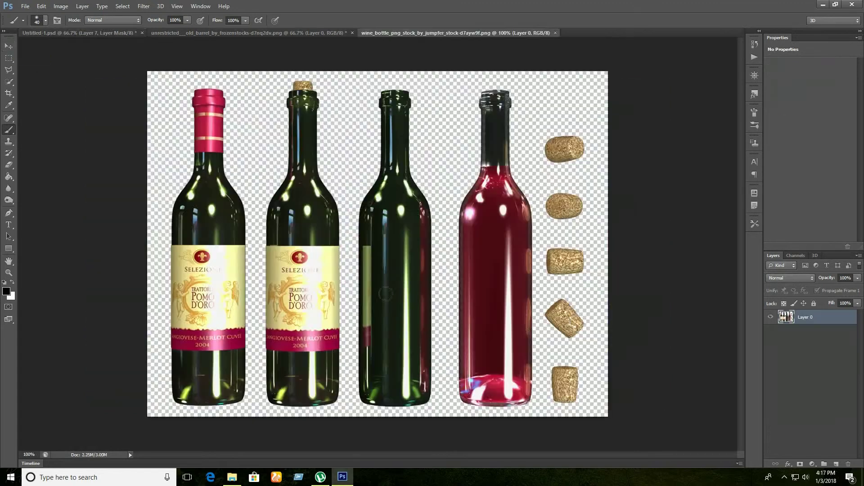
- Trace the red-capped first wine bottle with the Polygonal Lasso
{"action": "left_click", "coordinate": [8, 70]}
{"action": "left_click", "coordinate": [240, 410]}
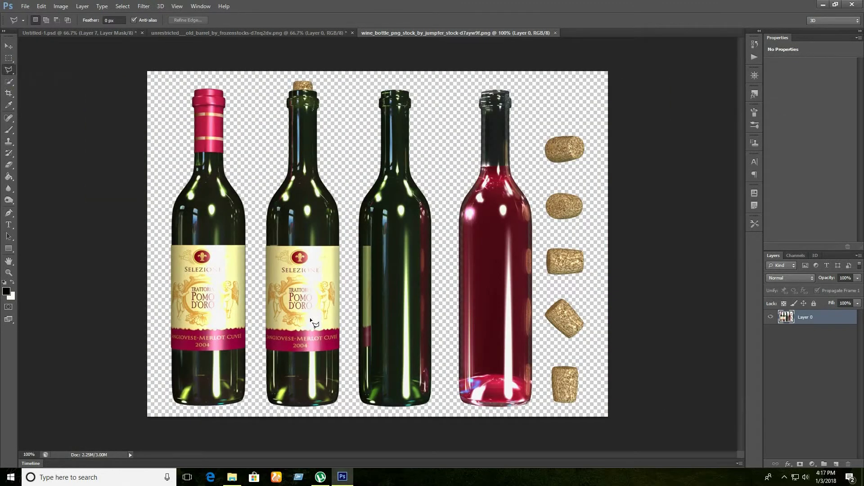
{"action": "left_click", "coordinate": [175, 409]}
{"action": "left_click", "coordinate": [169, 403]}
{"action": "left_click", "coordinate": [167, 199]}
{"action": "left_click", "coordinate": [191, 171]}
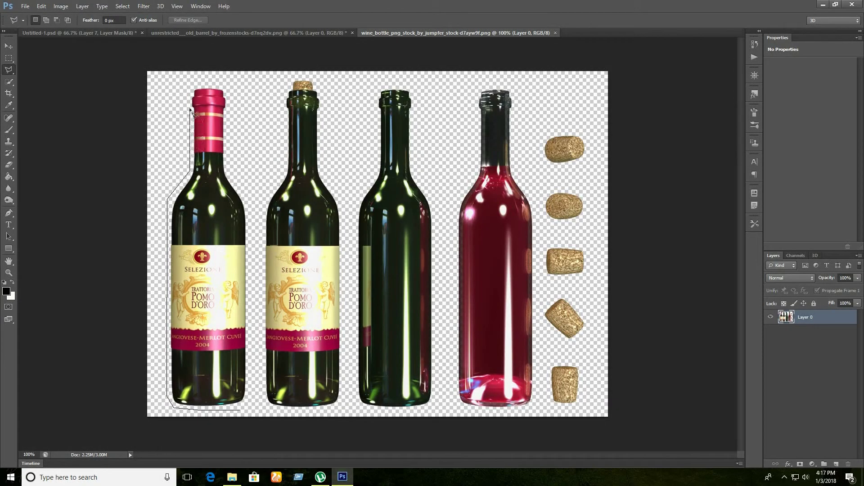
{"action": "left_click", "coordinate": [190, 92]}
{"action": "left_click", "coordinate": [196, 86]}
{"action": "left_click", "coordinate": [223, 86]}
{"action": "left_click", "coordinate": [230, 173]}
{"action": "left_click", "coordinate": [247, 205]}
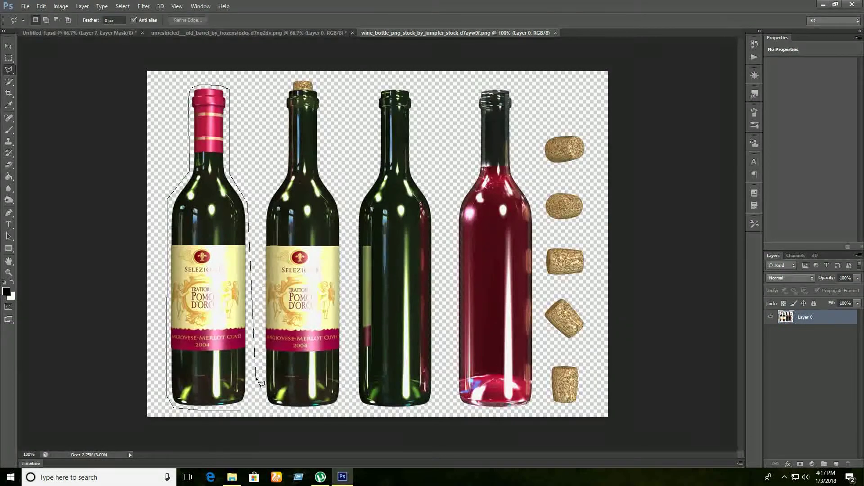
{"action": "left_click", "coordinate": [249, 396]}
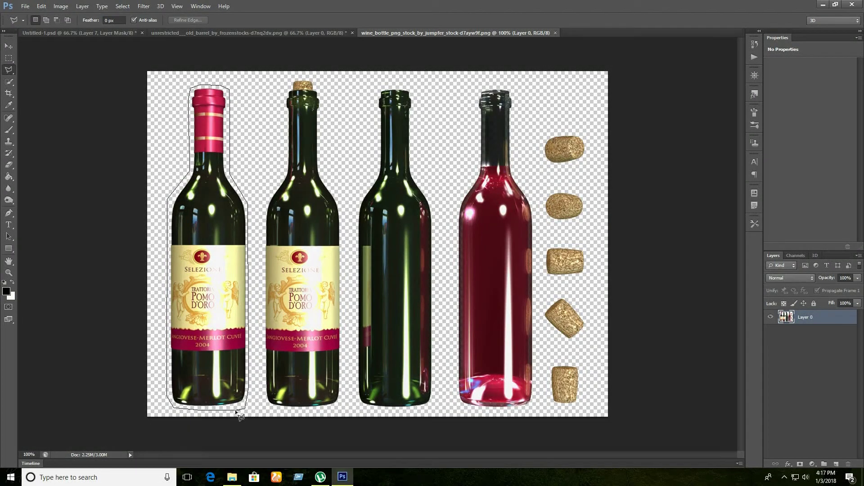
{"action": "double_click", "coordinate": [234, 410]}
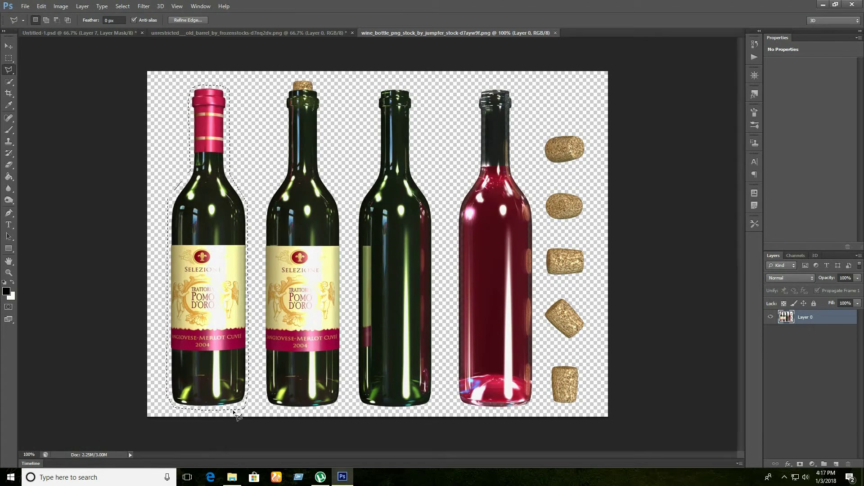
- Copy the selected bottle onto its own layer with Layer via Copy
{"action": "right_click", "coordinate": [209, 236]}
{"action": "left_click", "coordinate": [247, 309]}
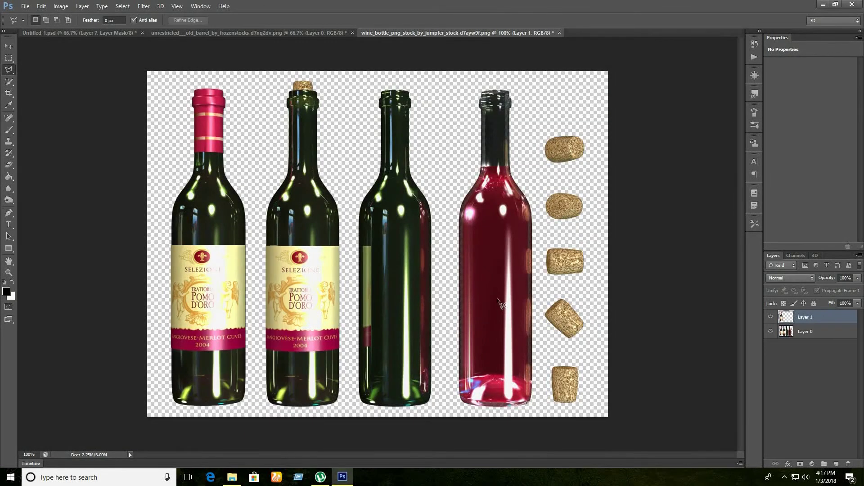
{"action": "left_click", "coordinate": [9, 46]}
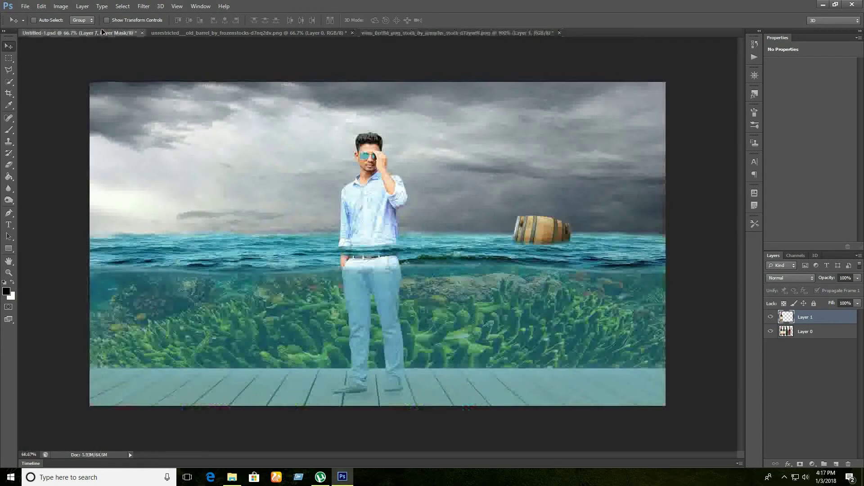
- Drag the wine bottle into the composite left of the man, shrinking it
{"action": "mouse_move", "coordinate": [221, 264]}
{"action": "left_mouse_down"}
{"action": "mouse_move", "coordinate": [289, 225]}
{"action": "mouse_move", "coordinate": [257, 236]}
{"action": "left_mouse_up"}
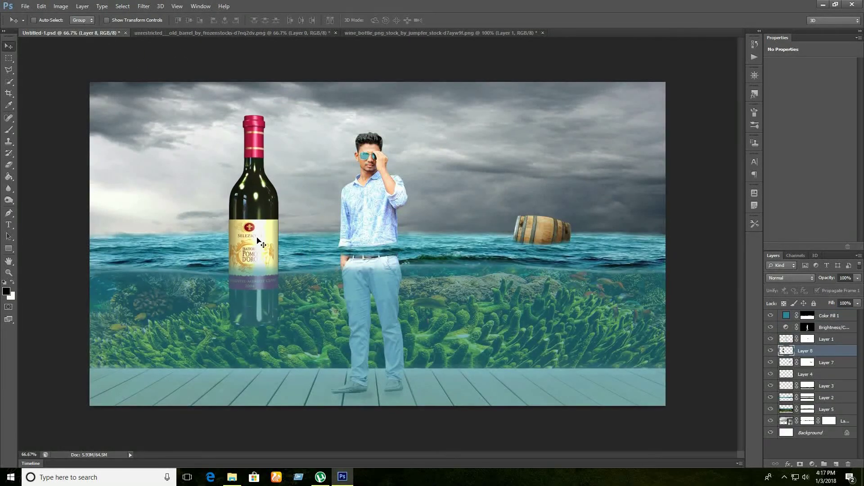
{"action": "key", "text": "ctrl+t"}
{"action": "mouse_move", "coordinate": [254, 114]}
{"action": "left_mouse_down"}
{"action": "mouse_move", "coordinate": [254, 196]}
{"action": "mouse_move", "coordinate": [245, 196]}
{"action": "mouse_move", "coordinate": [254, 215]}
{"action": "left_mouse_up"}
{"action": "left_click_drag", "start_coordinate": [260, 281], "coordinate": [145, 282]}
- Tilt the bottle into the water on the left, then shorten and slim it
{"action": "left_click_drag", "start_coordinate": [205, 321], "coordinate": [229, 270]}
{"action": "left_click_drag", "start_coordinate": [166, 265], "coordinate": [172, 268]}
{"action": "left_click_drag", "start_coordinate": [127, 224], "coordinate": [137, 234]}
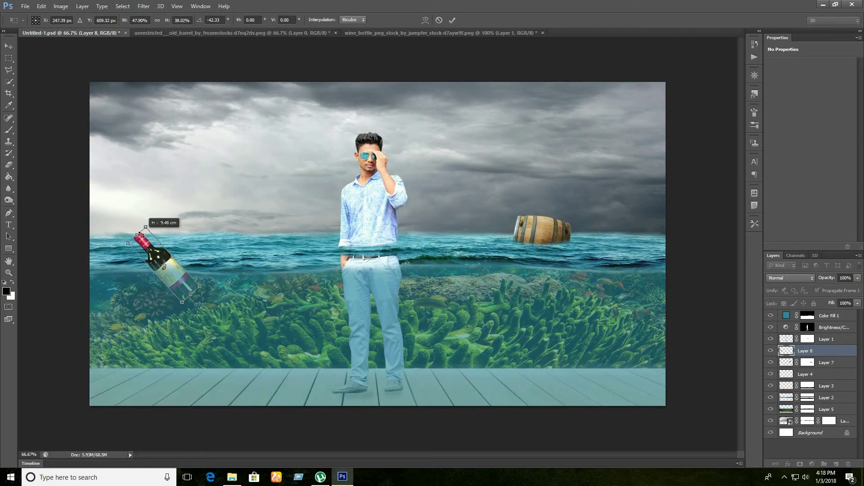
{"action": "left_click_drag", "start_coordinate": [191, 294], "coordinate": [184, 283]}
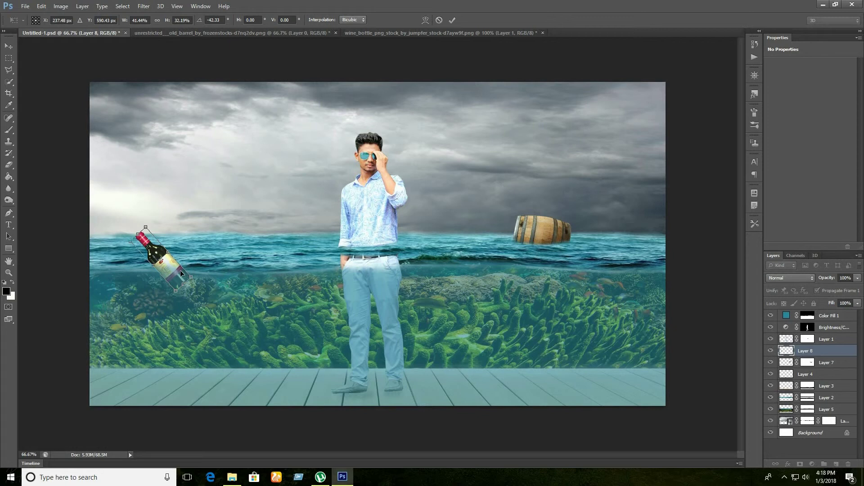
{"action": "left_click_drag", "start_coordinate": [167, 252], "coordinate": [166, 254]}
- Commit the bottle transform, duplicate Layer 8 and move the copy beside the barrel
{"action": "left_click", "coordinate": [452, 20]}
{"action": "right_click", "coordinate": [821, 349]}
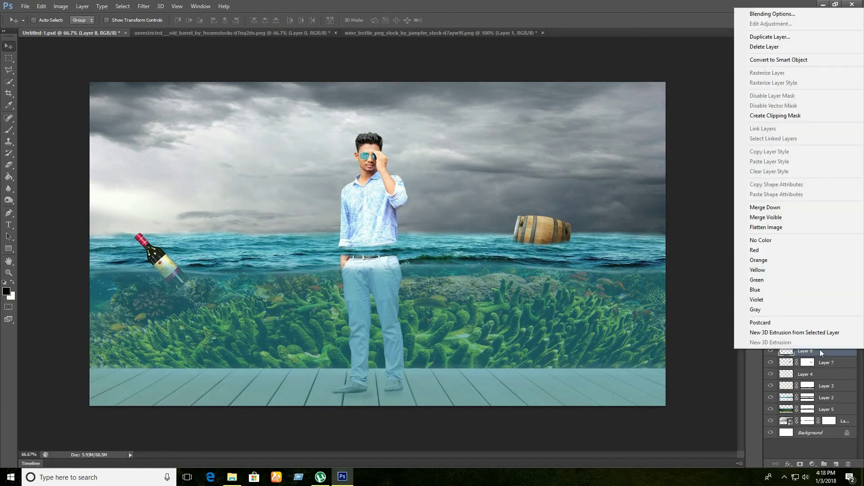
{"action": "left_click", "coordinate": [766, 47]}
{"action": "left_click", "coordinate": [510, 150]}
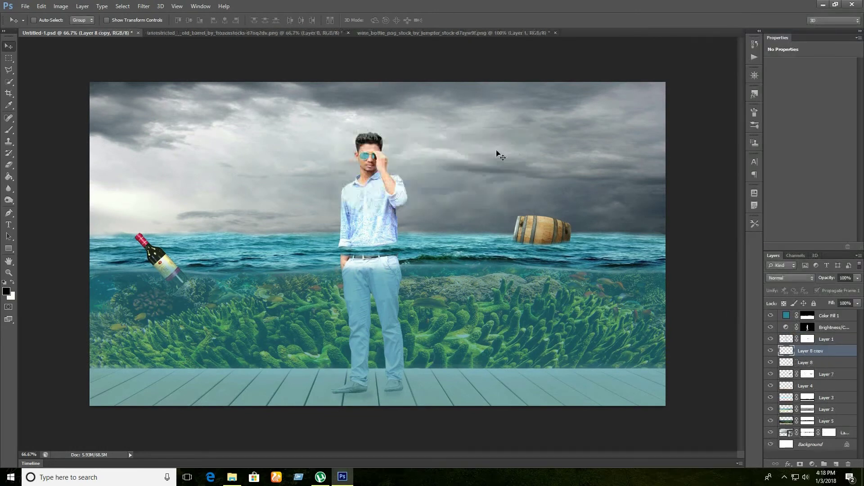
{"action": "left_click_drag", "start_coordinate": [149, 266], "coordinate": [603, 262]}
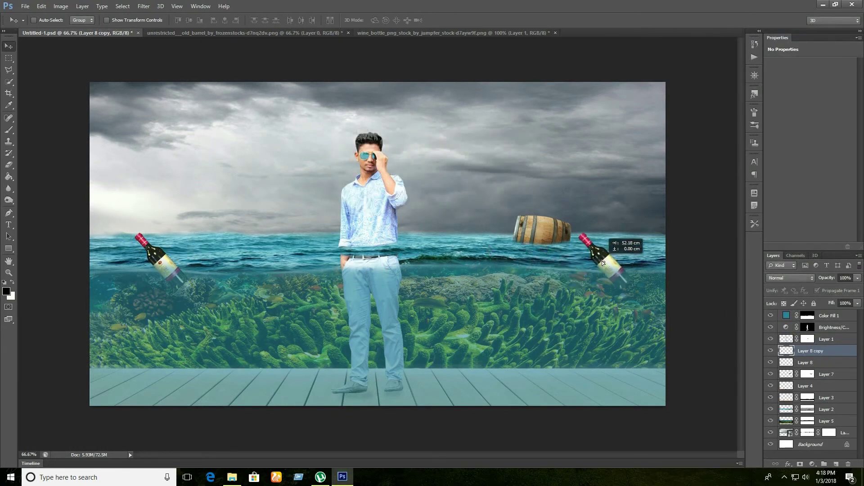
- Flip the bottle copy horizontally and commit the transform
{"action": "key", "text": "ctrl+t"}
{"action": "right_click", "coordinate": [606, 266]}
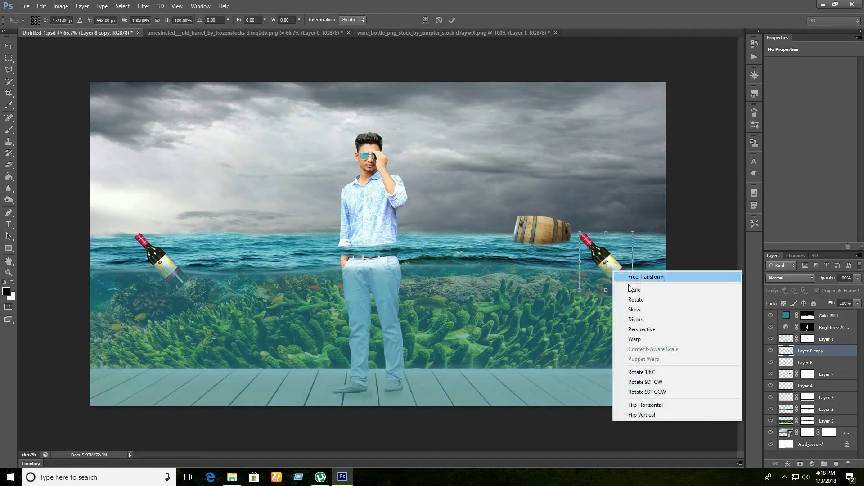
{"action": "left_click", "coordinate": [648, 401]}
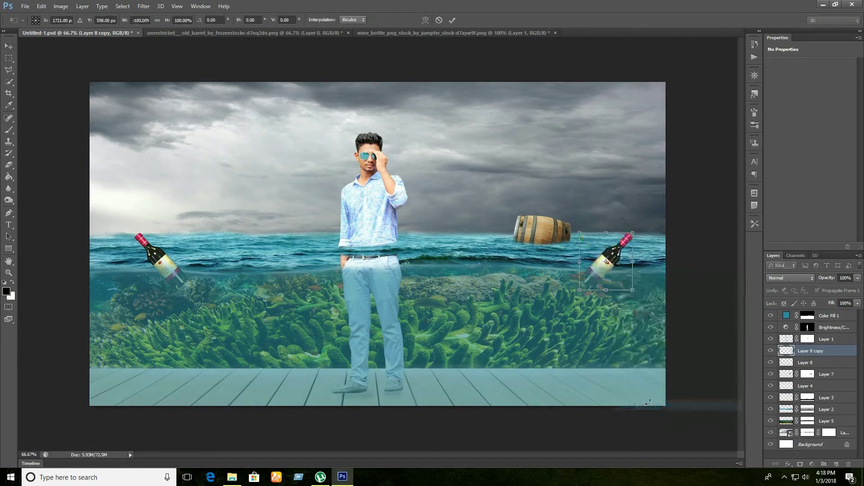
{"action": "left_click", "coordinate": [452, 20]}
{"action": "left_click", "coordinate": [9, 130]}
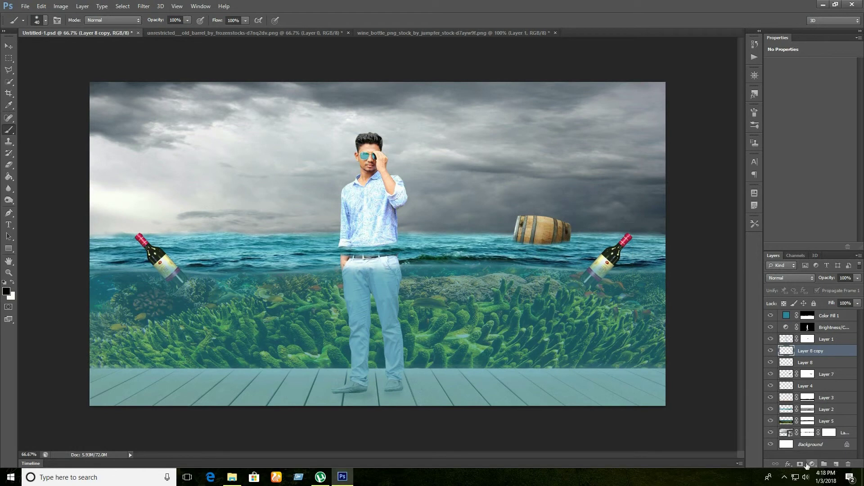
- Mask both bottle layers, hiding the right bottle below the waterline, then drag in the briefcase image
{"action": "left_click", "coordinate": [800, 465]}
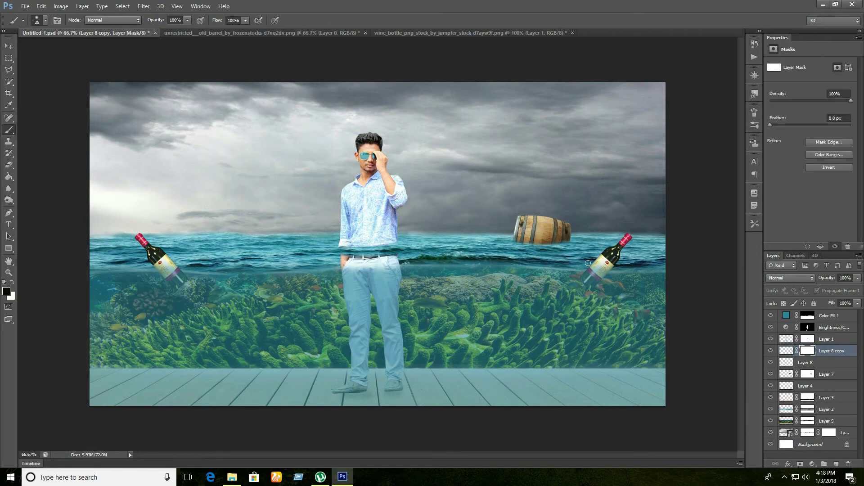
{"action": "left_click_drag", "start_coordinate": [592, 267], "coordinate": [610, 268]}
{"action": "left_click", "coordinate": [824, 362]}
{"action": "left_click", "coordinate": [800, 465]}
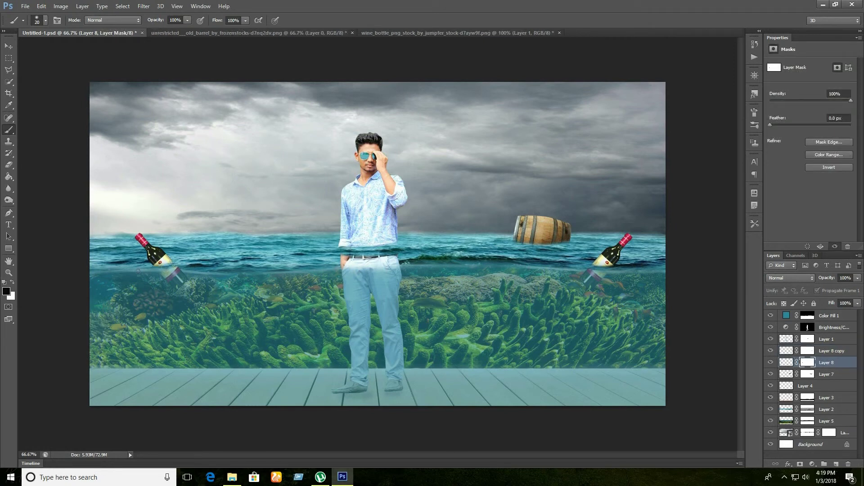
{"action": "left_click", "coordinate": [8, 46]}
{"action": "mouse_move", "coordinate": [320, 205]}
{"action": "left_mouse_down"}
{"action": "mouse_move", "coordinate": [118, 98]}
{"action": "mouse_move", "coordinate": [261, 231]}
{"action": "left_mouse_up"}
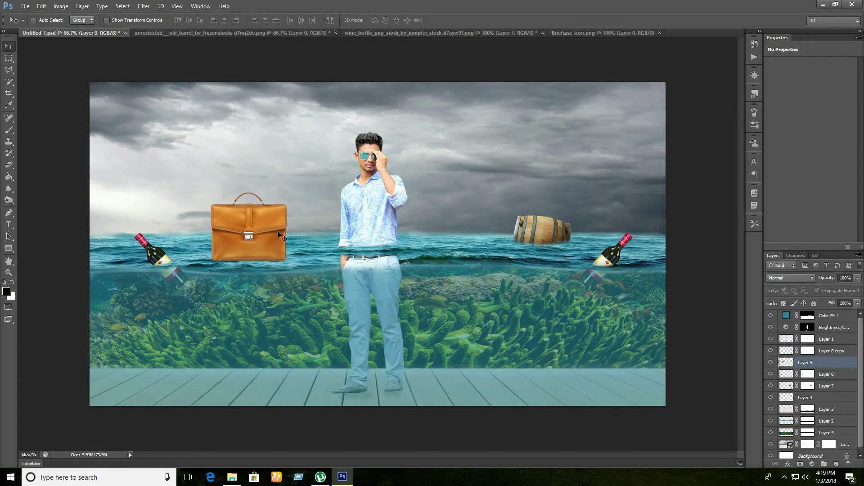
- Rotate the briefcase about 44 degrees, scale it to about 61% and commit
{"action": "key", "text": "ctrl+t"}
{"action": "left_click_drag", "start_coordinate": [310, 270], "coordinate": [342, 221]}
{"action": "left_click_drag", "start_coordinate": [260, 182], "coordinate": [242, 236]}
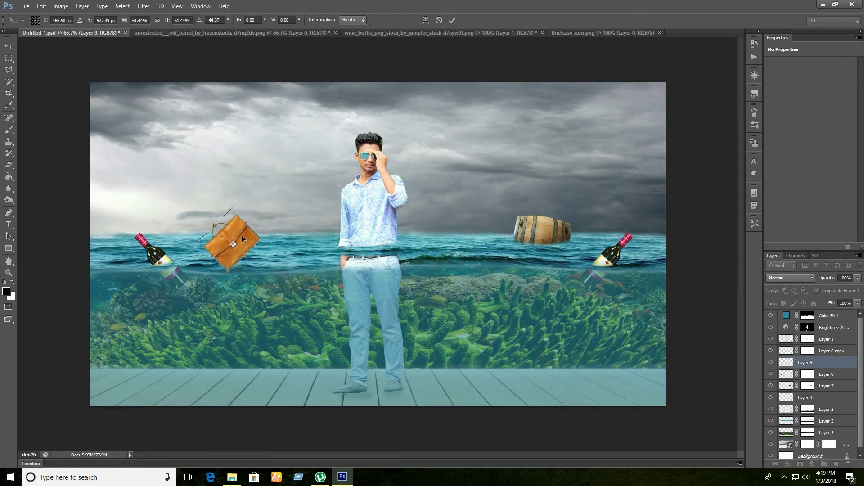
{"action": "left_click", "coordinate": [452, 19]}
- Add a layer mask to the briefcase and brush out its lower part under the water
{"action": "left_click", "coordinate": [8, 130]}
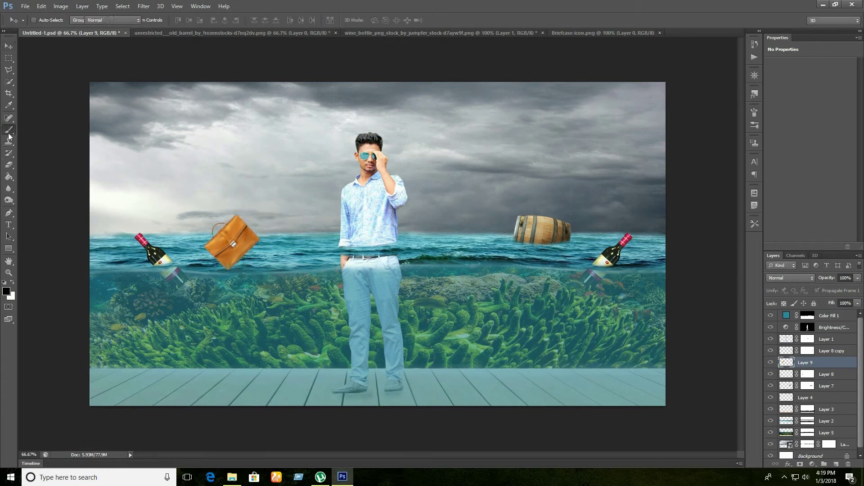
{"action": "left_click", "coordinate": [800, 464]}
{"action": "mouse_move", "coordinate": [218, 256]}
{"action": "left_mouse_down"}
{"action": "mouse_move", "coordinate": [257, 251]}
{"action": "mouse_move", "coordinate": [226, 258]}
{"action": "left_mouse_up"}
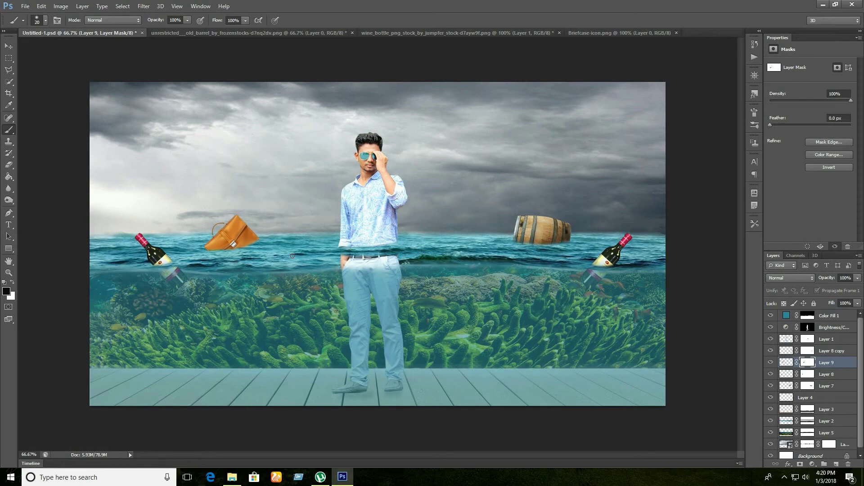
- Briefly hide the bottles, barrel, shadow and floor layers to check them, then show the man again
{"action": "left_click", "coordinate": [772, 353]}
{"action": "left_click", "coordinate": [772, 385]}
{"action": "left_click", "coordinate": [772, 385]}
{"action": "left_click", "coordinate": [771, 386]}
{"action": "left_click", "coordinate": [771, 397]}
{"action": "left_click", "coordinate": [770, 409]}
{"action": "left_click", "coordinate": [770, 339]}
- Delete Layer 1's existing mask and add a fresh layer mask
{"action": "left_click", "coordinate": [806, 339]}
{"action": "right_click", "coordinate": [806, 340]}
{"action": "left_click", "coordinate": [789, 360]}
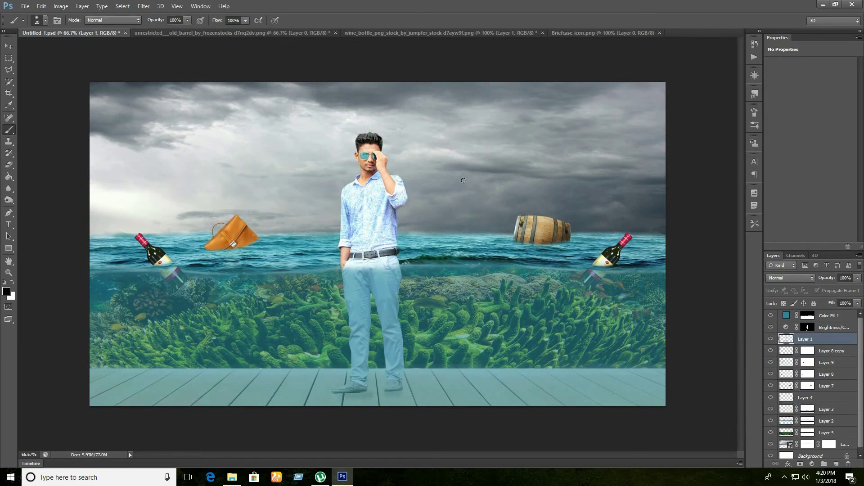
{"action": "left_click", "coordinate": [800, 464]}
- Paint out the man's waist below the belt, then select Color Fill 1 through Layer 4
{"action": "mouse_move", "coordinate": [346, 257]}
{"action": "left_mouse_down"}
{"action": "mouse_move", "coordinate": [394, 259]}
{"action": "mouse_move", "coordinate": [342, 261]}
{"action": "mouse_move", "coordinate": [361, 260]}
{"action": "left_mouse_up"}
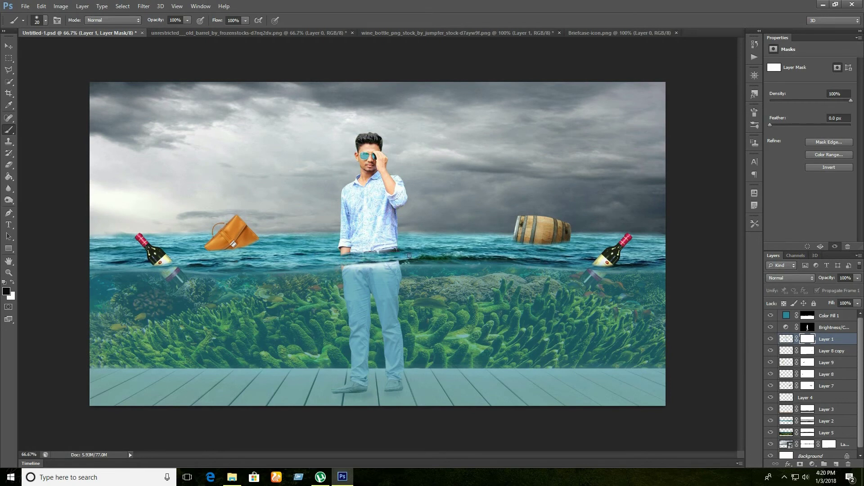
{"action": "key", "text": "ctrl+alt+z"}
{"action": "key", "text": "ctrl+alt+z"}
{"action": "key", "text": "ctrl+alt+z"}
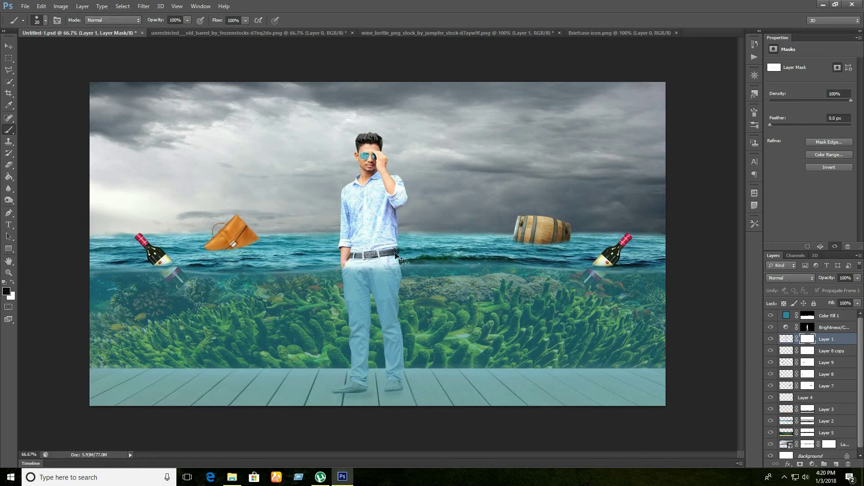
{"action": "mouse_move", "coordinate": [343, 267]}
{"action": "left_mouse_down"}
{"action": "mouse_move", "coordinate": [392, 261]}
{"action": "mouse_move", "coordinate": [359, 265]}
{"action": "mouse_move", "coordinate": [367, 264]}
{"action": "left_mouse_up"}
{"action": "left_click_drag", "start_coordinate": [396, 259], "coordinate": [355, 264]}
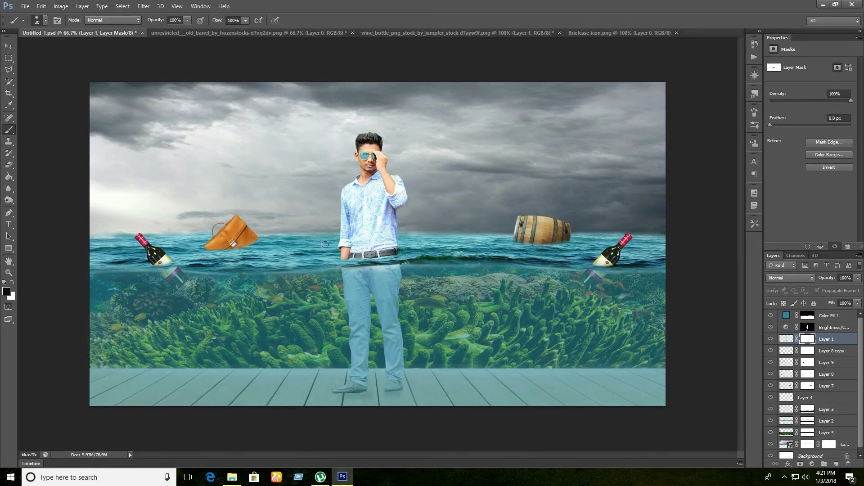
{"action": "left_click", "coordinate": [9, 47]}
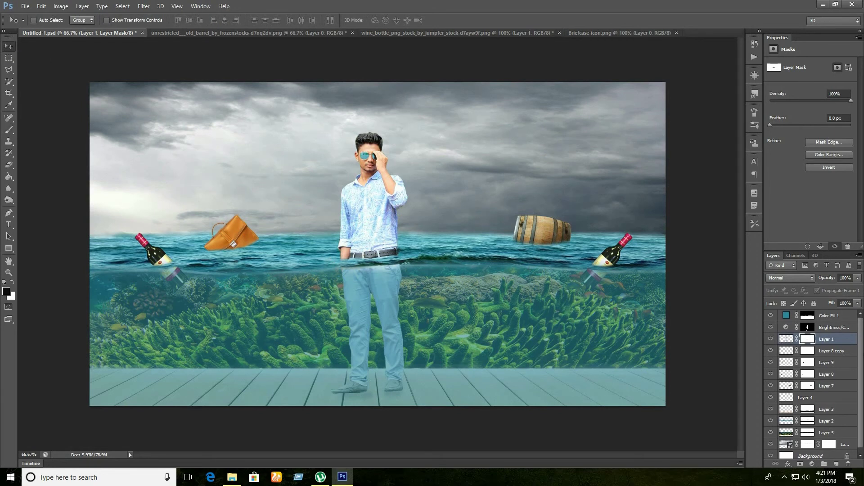
{"action": "left_click_drag", "start_coordinate": [835, 321], "coordinate": [840, 428]}
- Merge the selected layers into one and launch Filter > Nik Collection > Viveza 2 on it
{"action": "right_click", "coordinate": [841, 428]}
{"action": "left_click", "coordinate": [807, 280]}
{"action": "left_click", "coordinate": [787, 317], "text": "ctrl"}
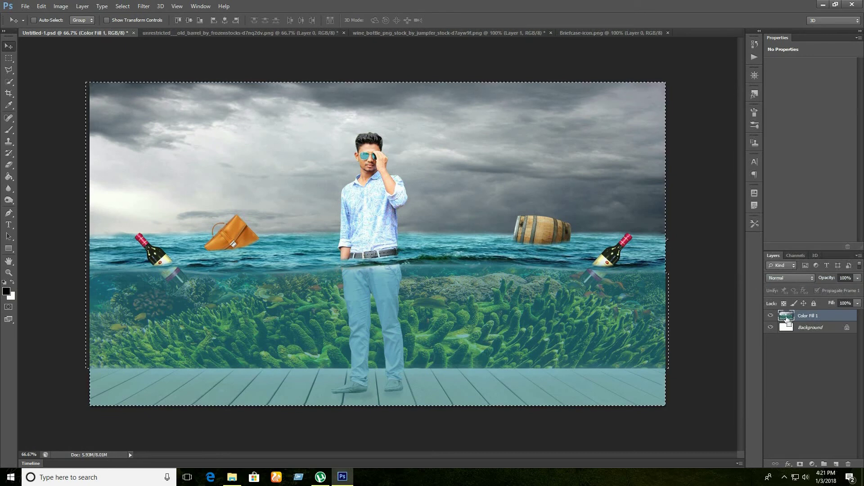
{"action": "left_click", "coordinate": [144, 6]}
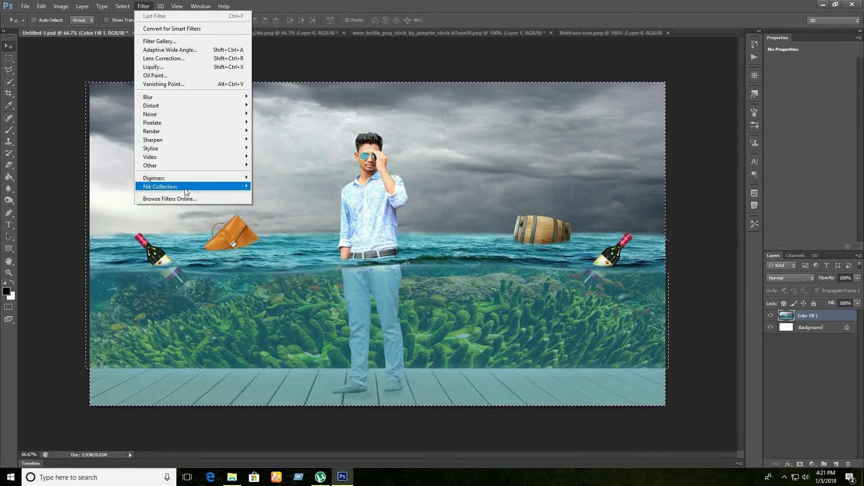
{"action": "mouse_move", "coordinate": [160, 186]}
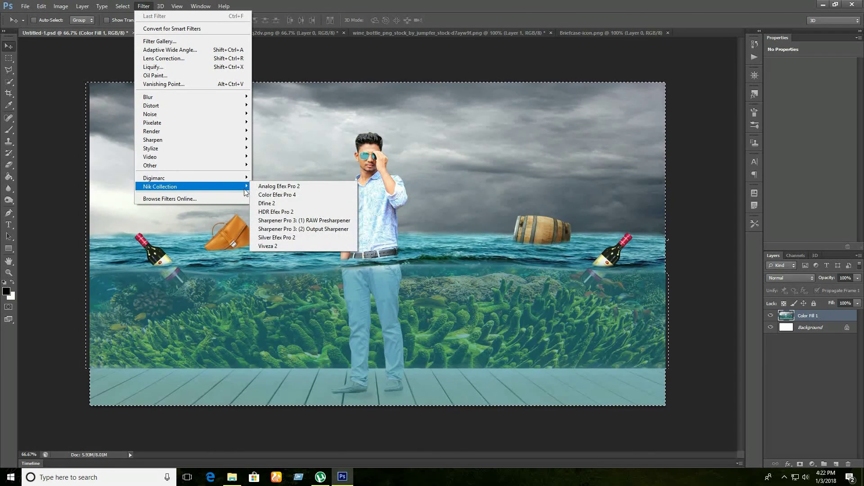
{"action": "left_click", "coordinate": [277, 247]}
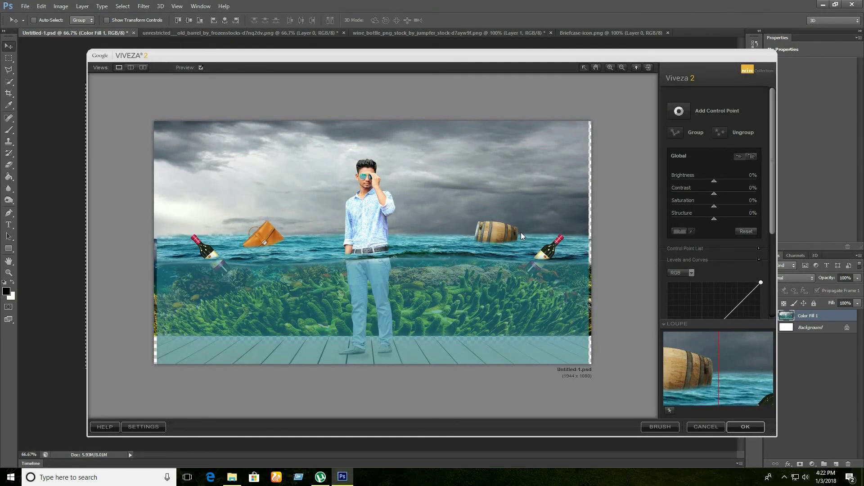
- In Viveza 2, raise brightness to 11%, lower saturation slightly, adjust structure and apply
{"action": "left_click_drag", "start_coordinate": [714, 181], "coordinate": [720, 182]}
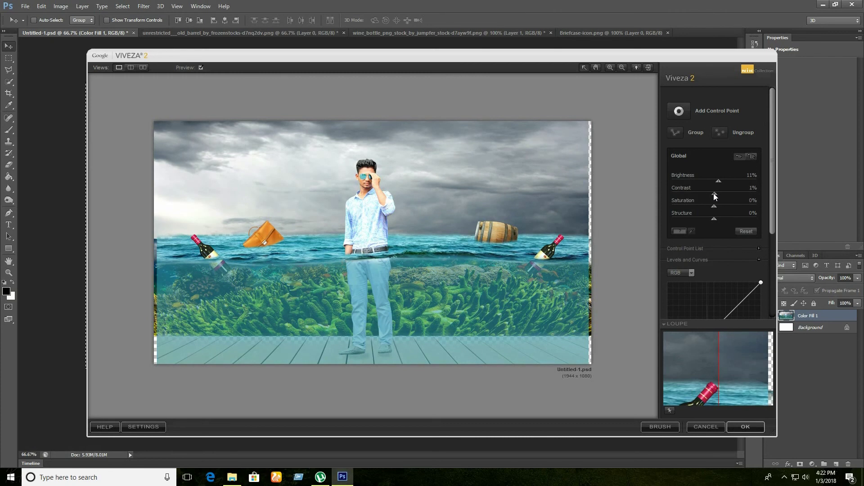
{"action": "left_click_drag", "start_coordinate": [719, 206], "coordinate": [733, 220]}
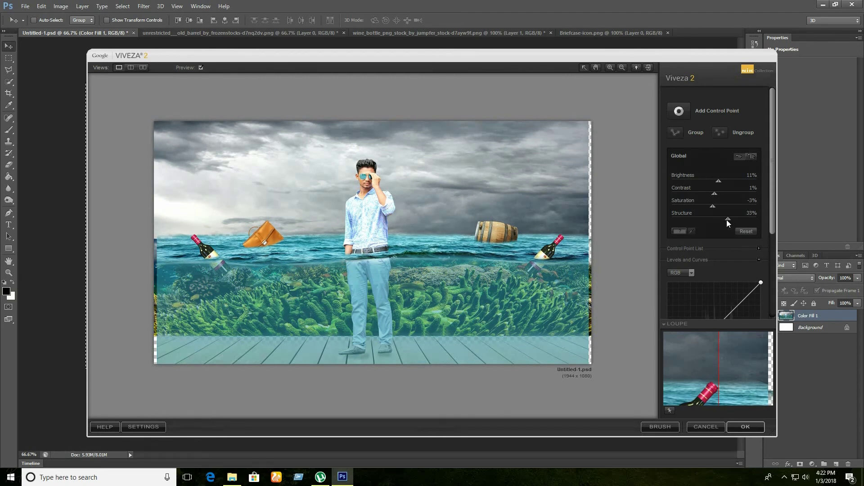
{"action": "mouse_move", "coordinate": [725, 219]}
{"action": "left_mouse_down"}
{"action": "mouse_move", "coordinate": [696, 218]}
{"action": "mouse_move", "coordinate": [721, 220]}
{"action": "mouse_move", "coordinate": [705, 181]}
{"action": "mouse_move", "coordinate": [718, 181]}
{"action": "left_mouse_up"}
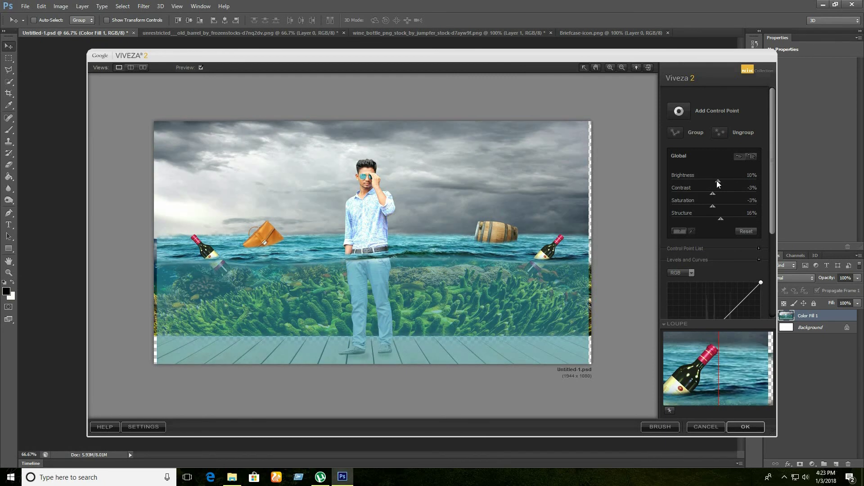
{"action": "left_click", "coordinate": [745, 427]}
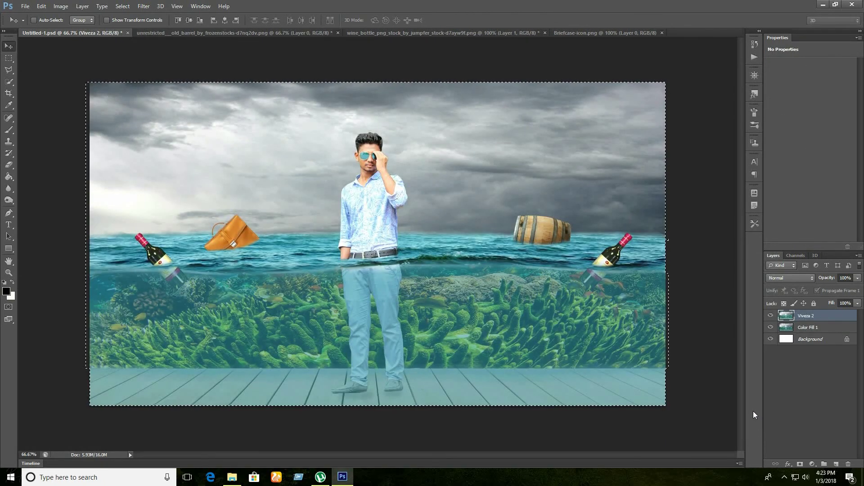
- Toggle Color Fill 1 and Viveza 2 visibility for before/after comparison, leaving Viveza 2 hidden
{"action": "left_click", "coordinate": [771, 328]}
{"action": "left_click", "coordinate": [772, 328]}
{"action": "left_click", "coordinate": [771, 328]}
{"action": "left_click", "coordinate": [772, 331]}
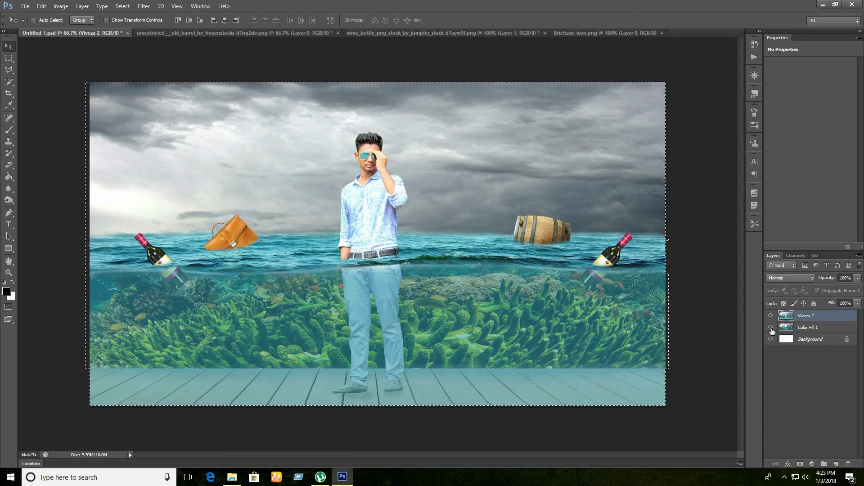
{"action": "left_click", "coordinate": [771, 316]}
{"action": "left_click", "coordinate": [771, 316]}
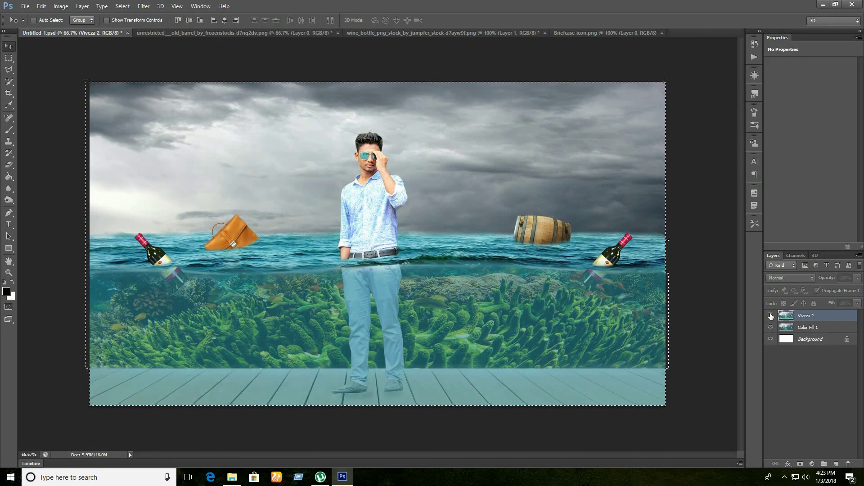